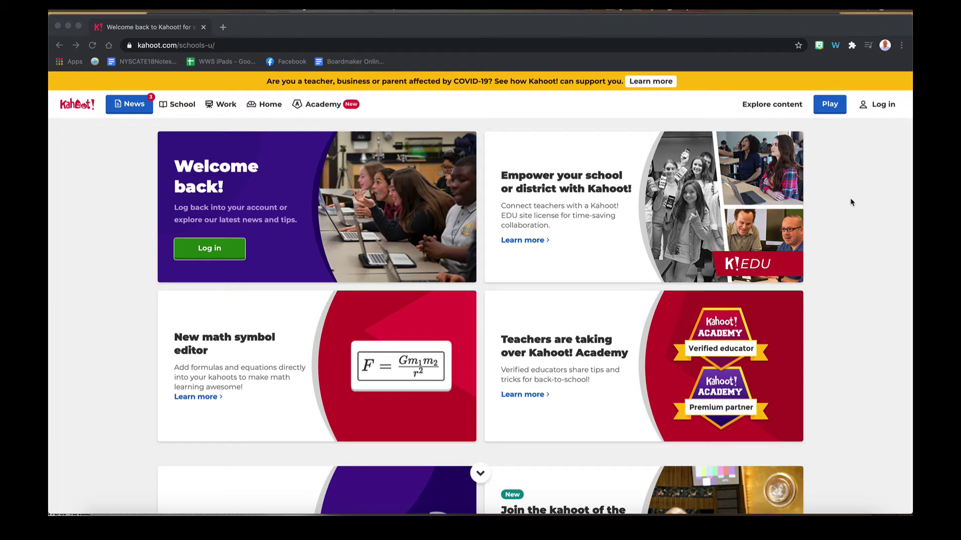
Log in from the Kahoot schools page to reach the home dashboard
click(876, 104)
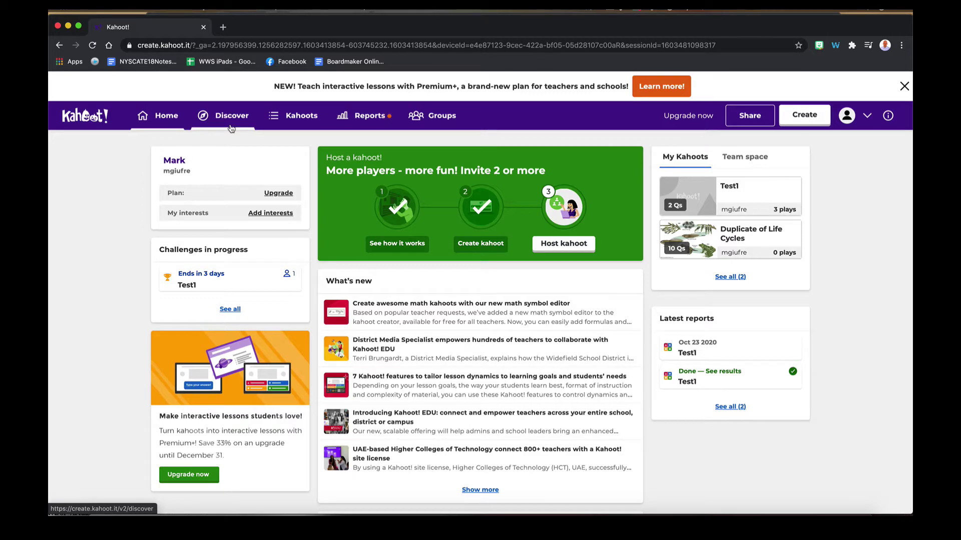
Search Discover for public kahoots about 'life cycle'
click(231, 128)
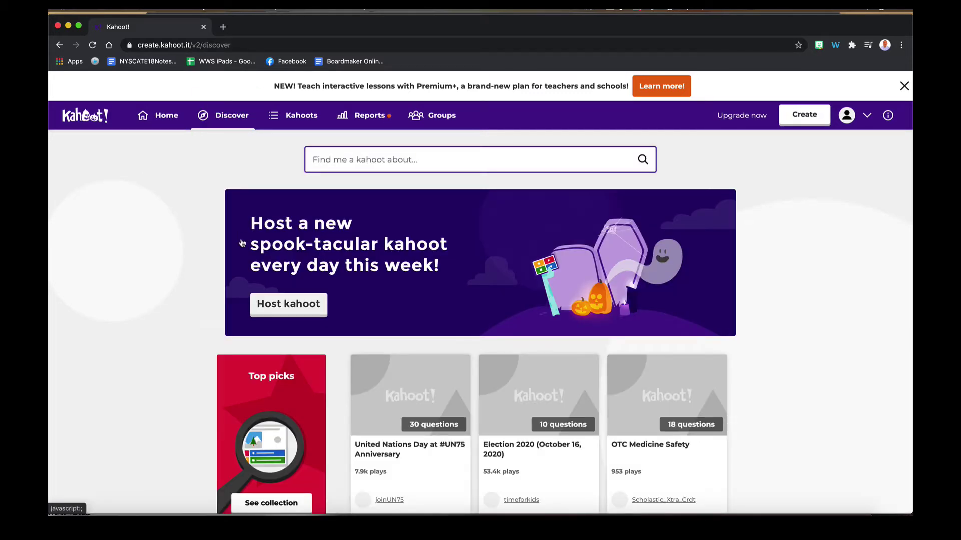
scroll(242, 244, down, 5)
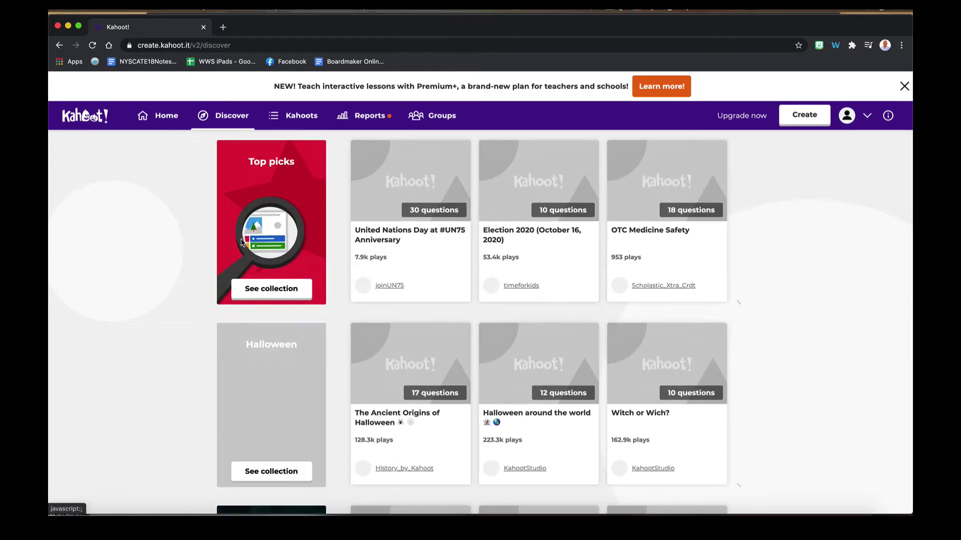
scroll(241, 244, up, 4)
scroll(242, 244, up, 1)
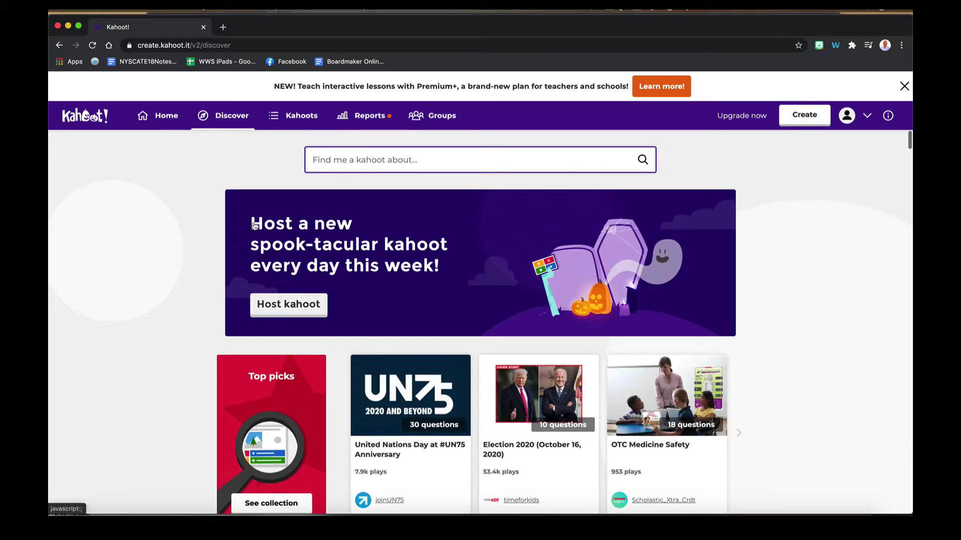
click(343, 158)
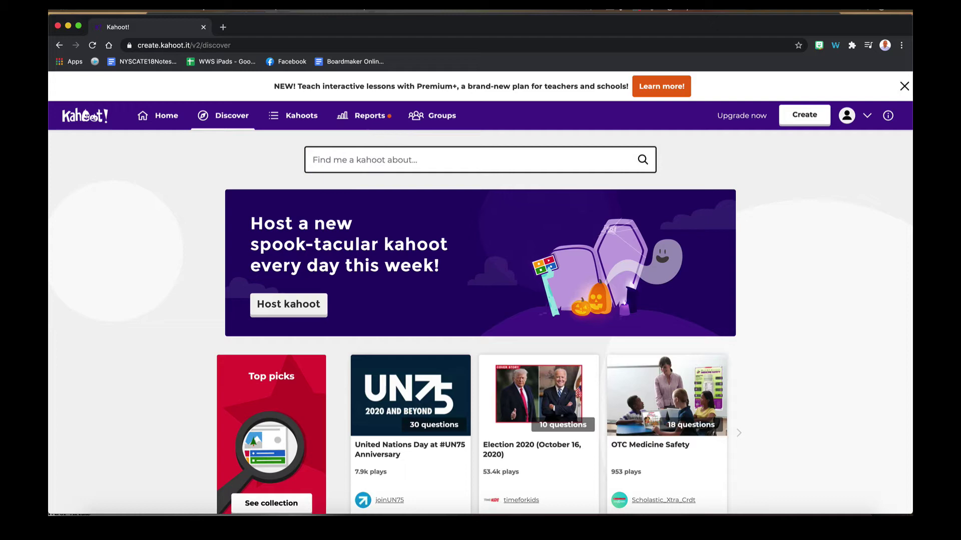
text(life cycle)
key(Return)
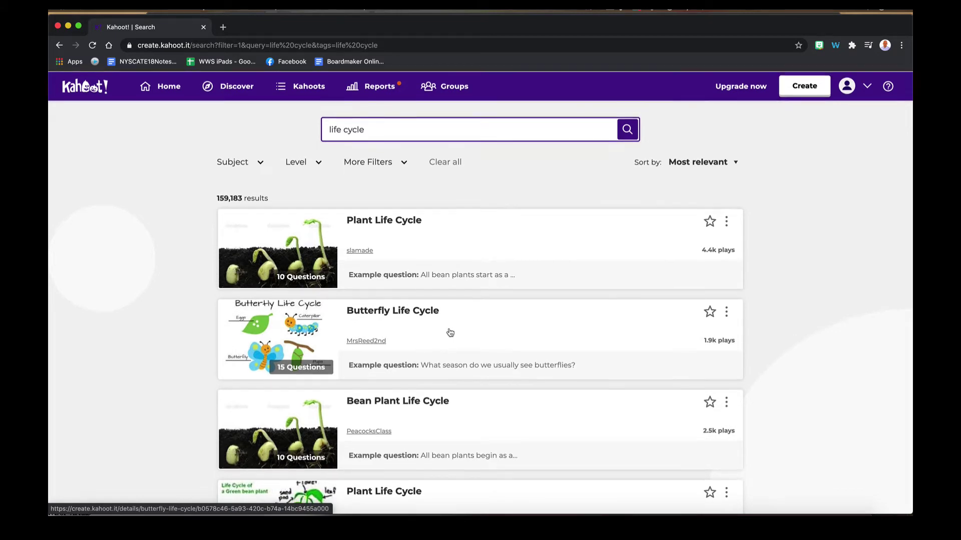
Sort the results by Most played and open Animals, Animals, Animals
click(395, 168)
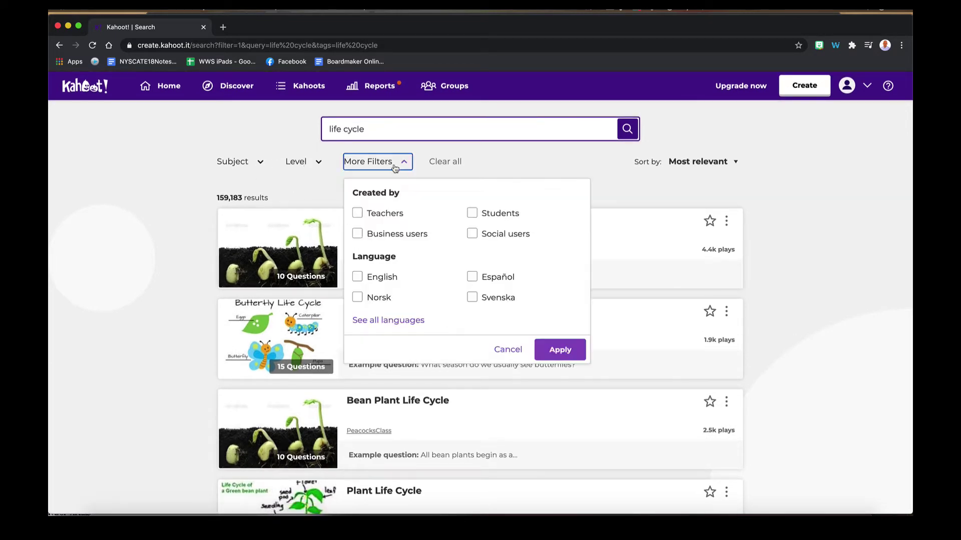
click(709, 157)
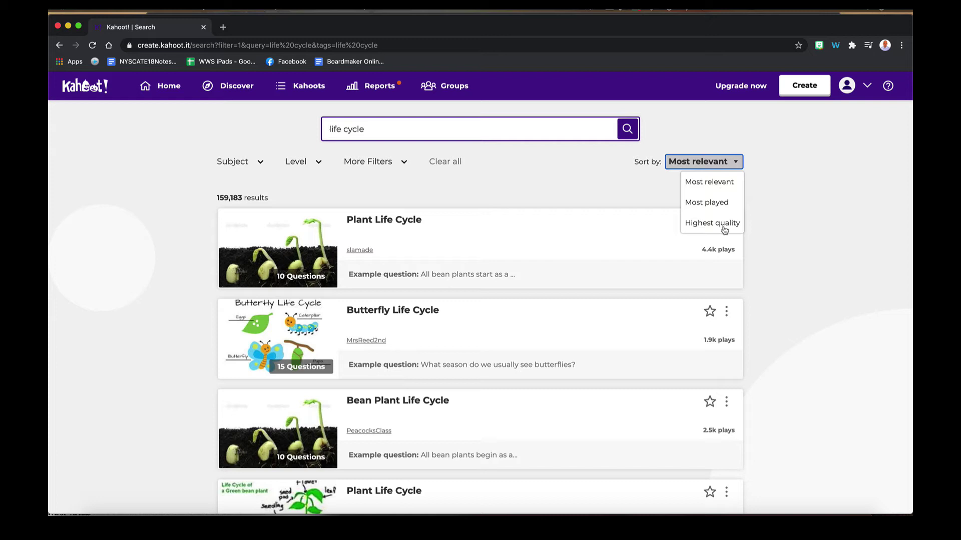
click(723, 205)
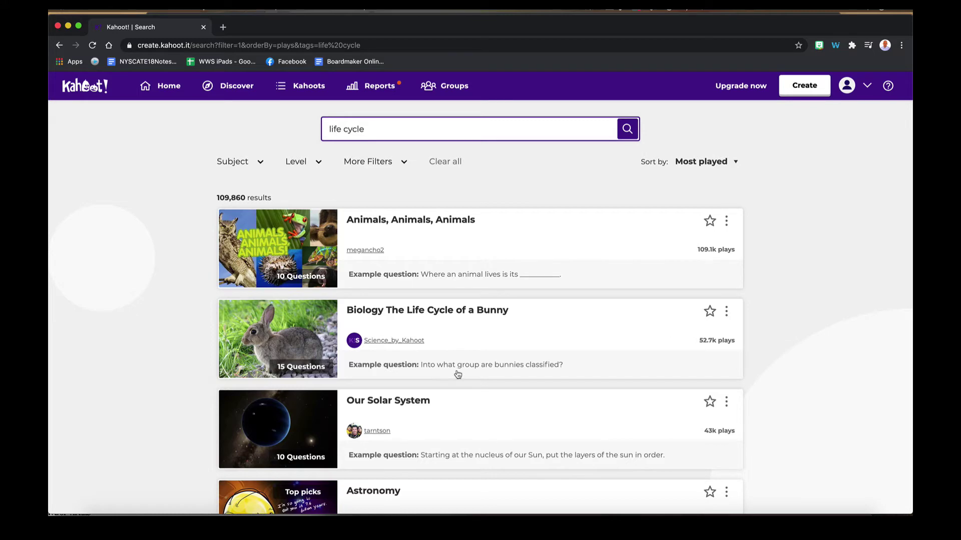
click(458, 219)
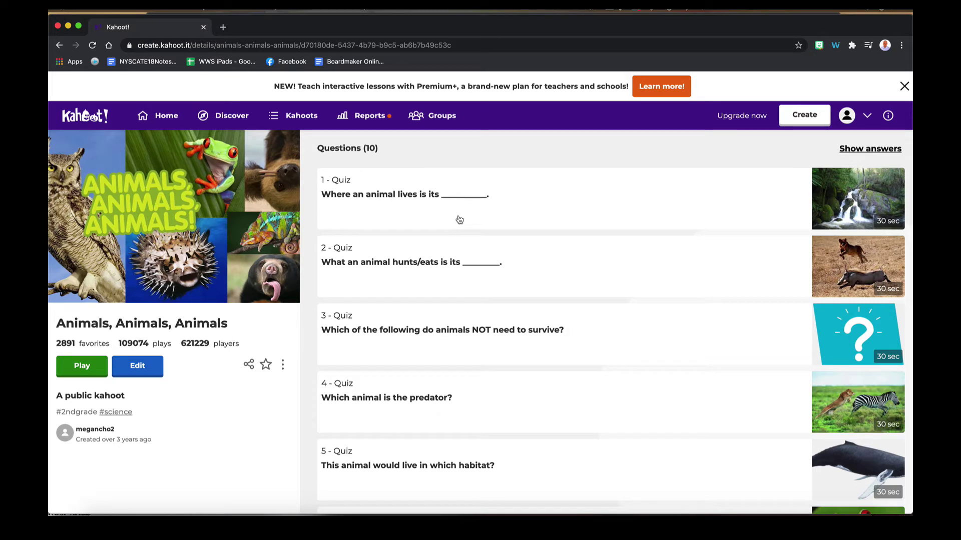
Review the Animals, Animals, Animals question list and choose Edit to open it in the Creator
scroll(459, 219, down, 6)
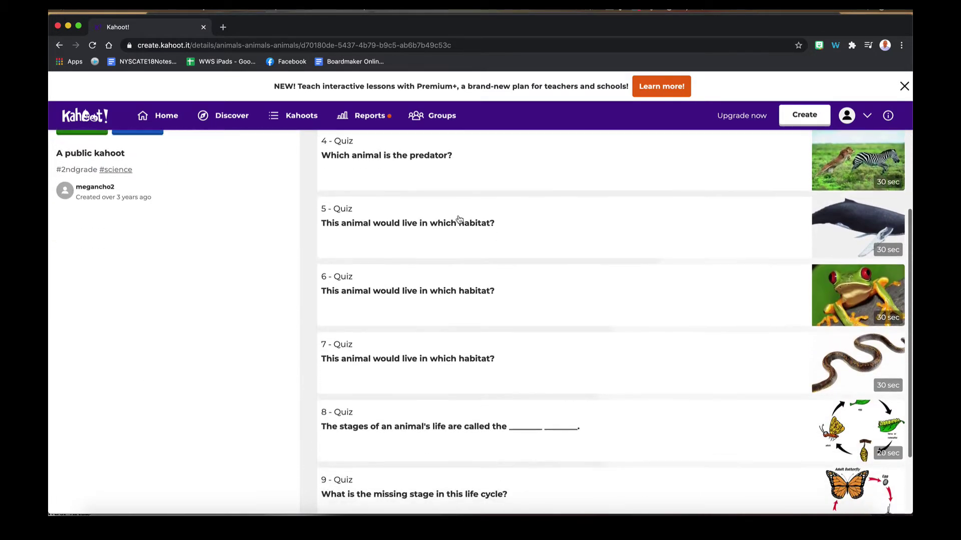
scroll(459, 219, up, 3)
scroll(460, 219, up, 3)
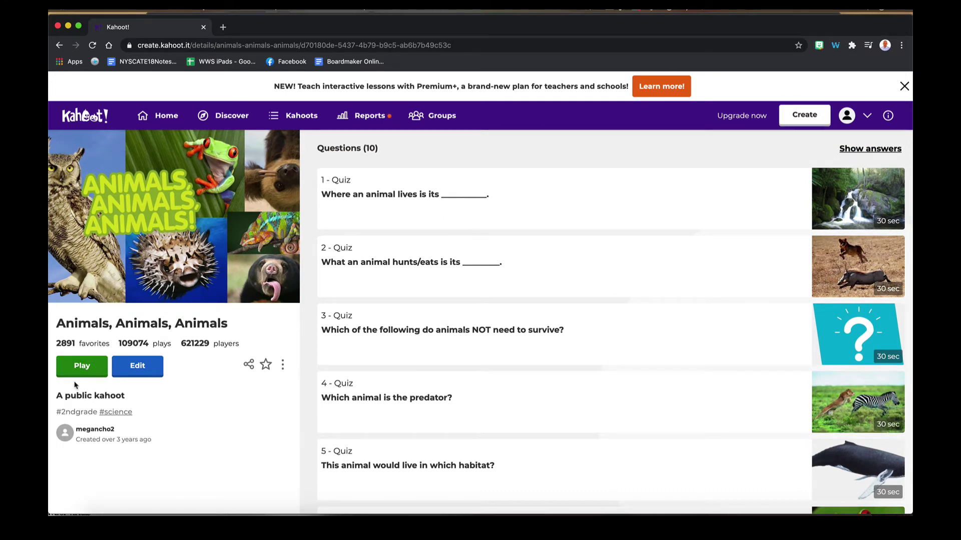
click(146, 376)
click(147, 376)
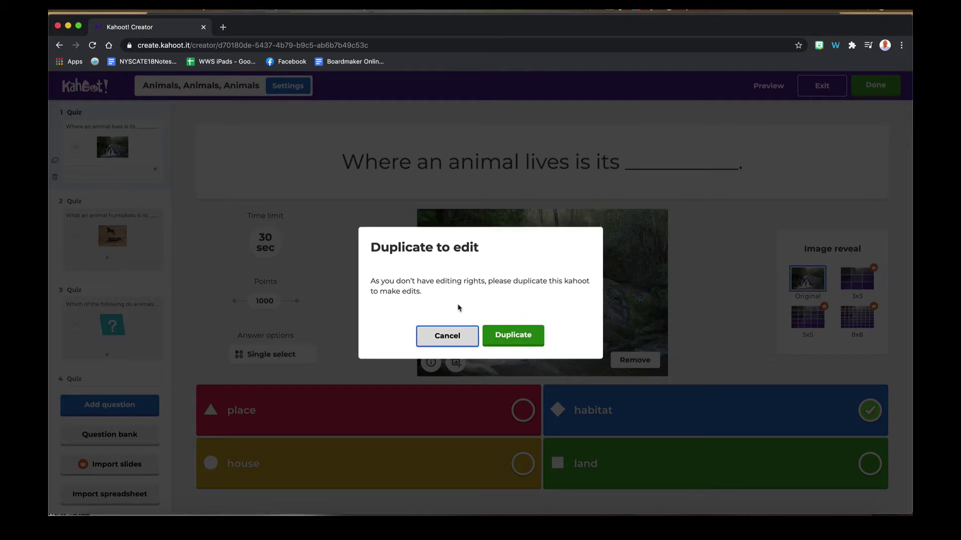
Duplicate Animals, Animals, Animals, browse its first questions, and save the copy with Done
click(505, 335)
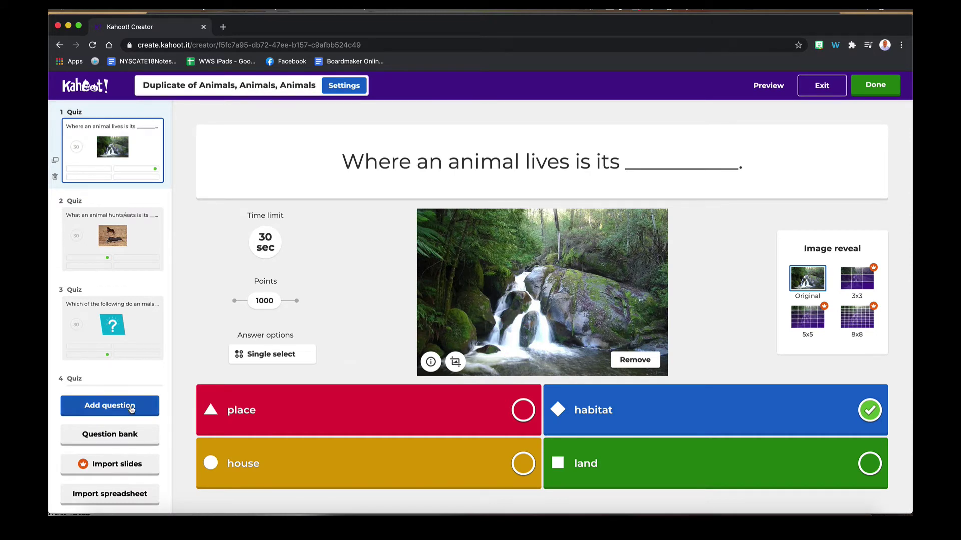
scroll(113, 302, down, 10)
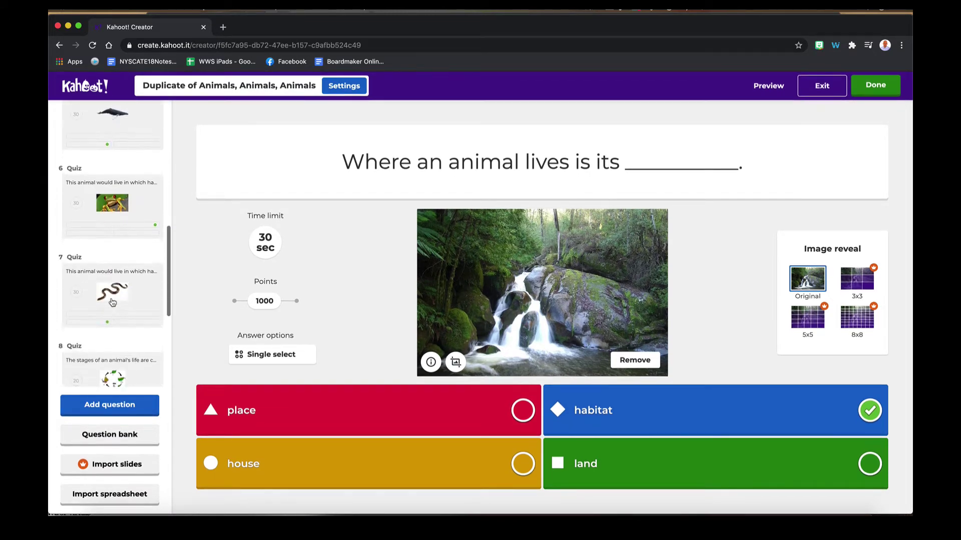
scroll(112, 302, up, 10)
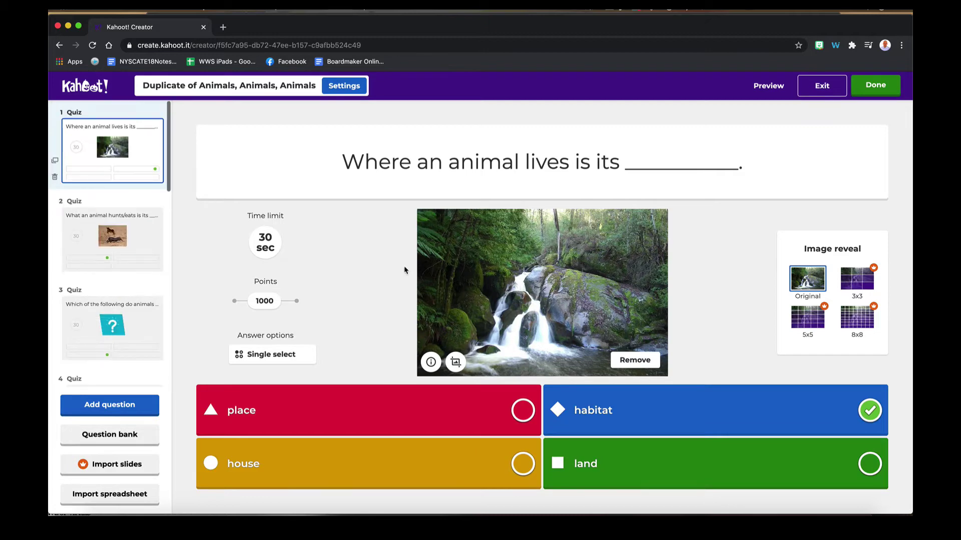
click(135, 253)
click(135, 317)
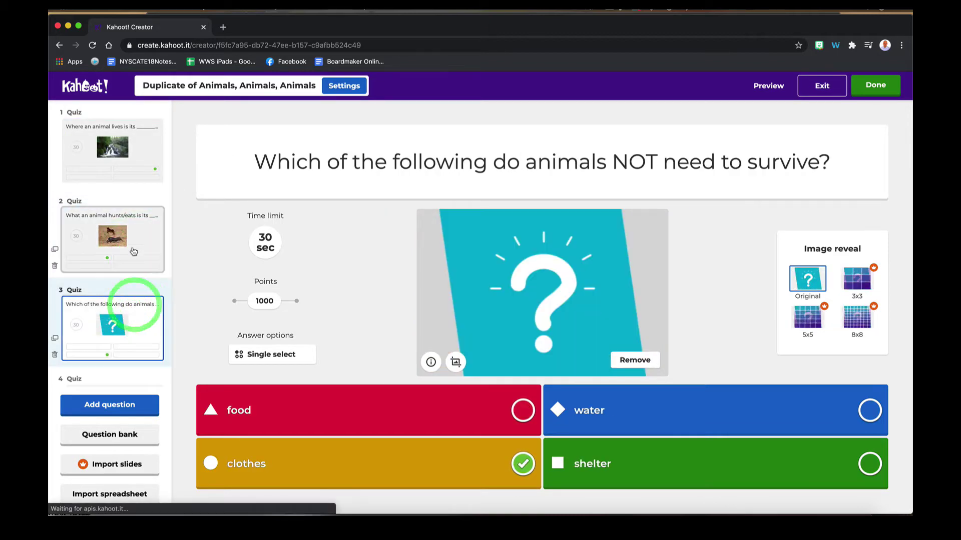
click(134, 174)
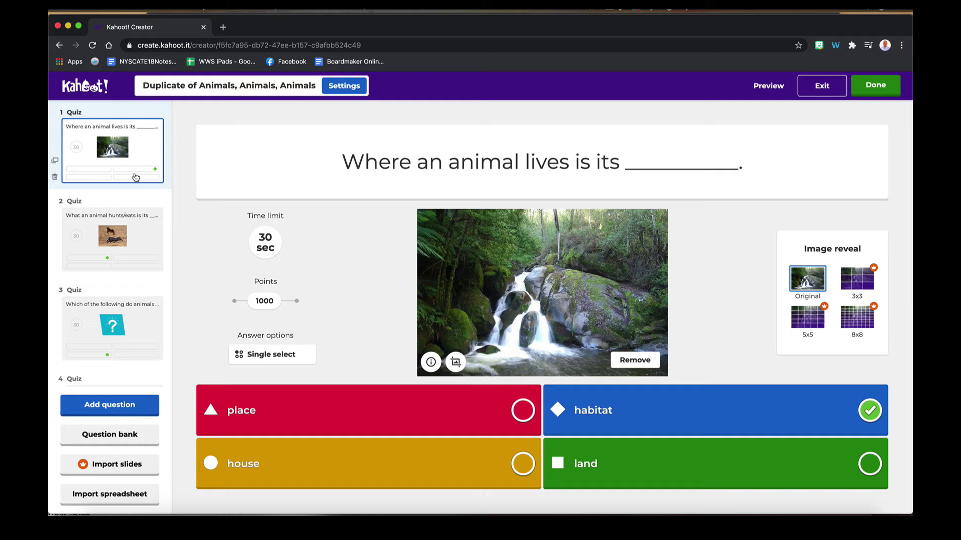
click(247, 407)
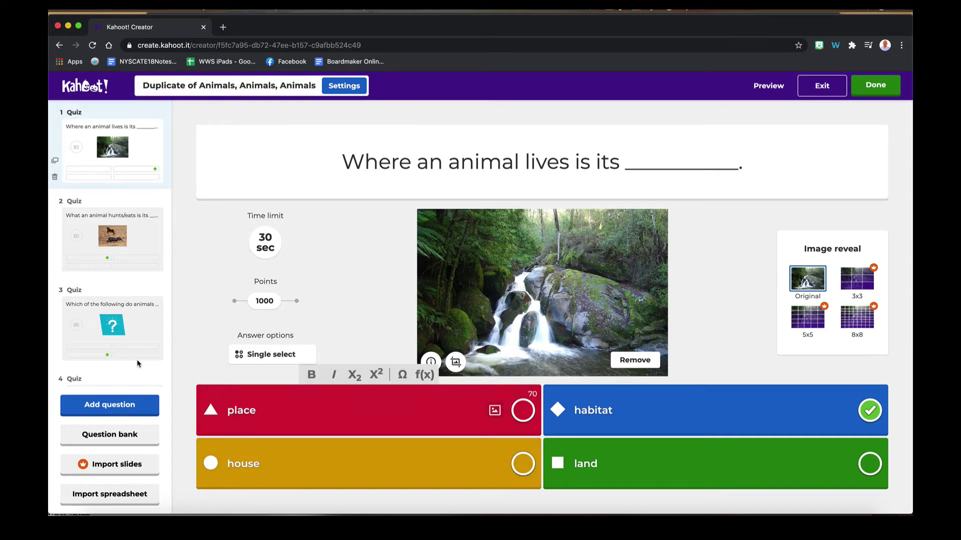
click(864, 83)
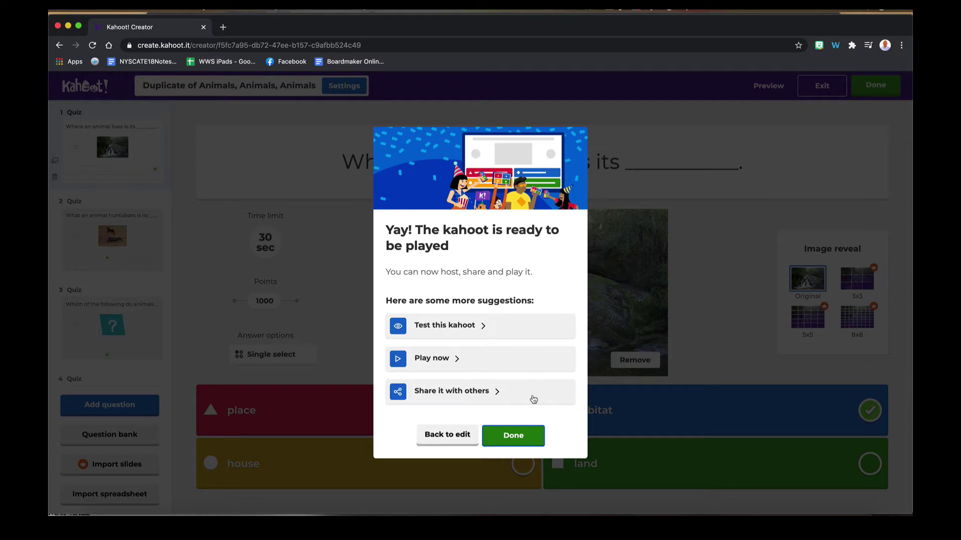
click(520, 435)
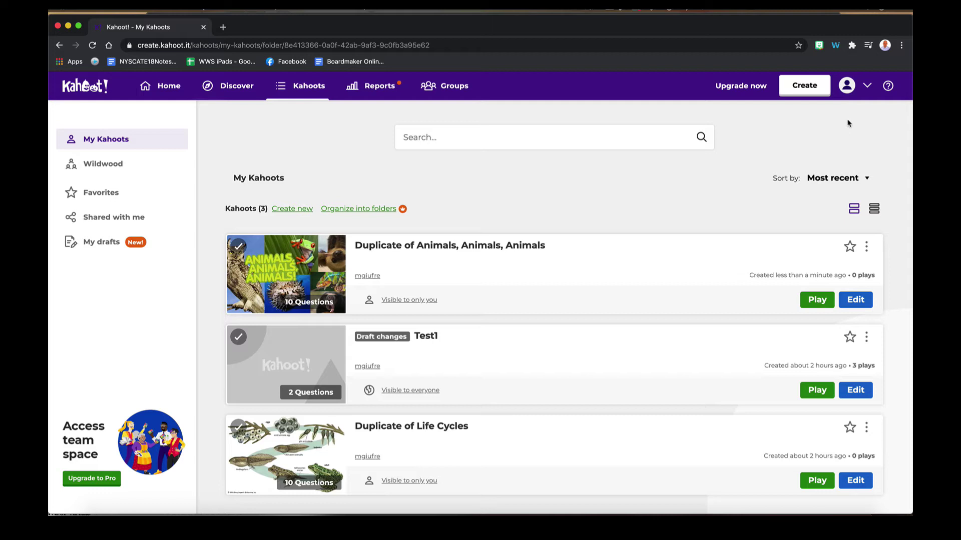
Create a new blank kahoot and add another question to it
click(806, 88)
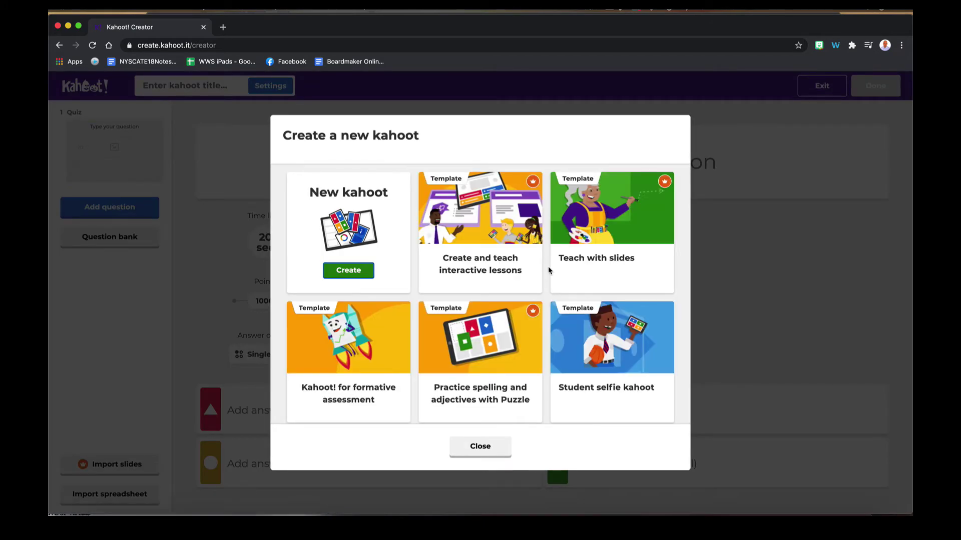
scroll(548, 270, down, 2)
scroll(549, 271, down, 3)
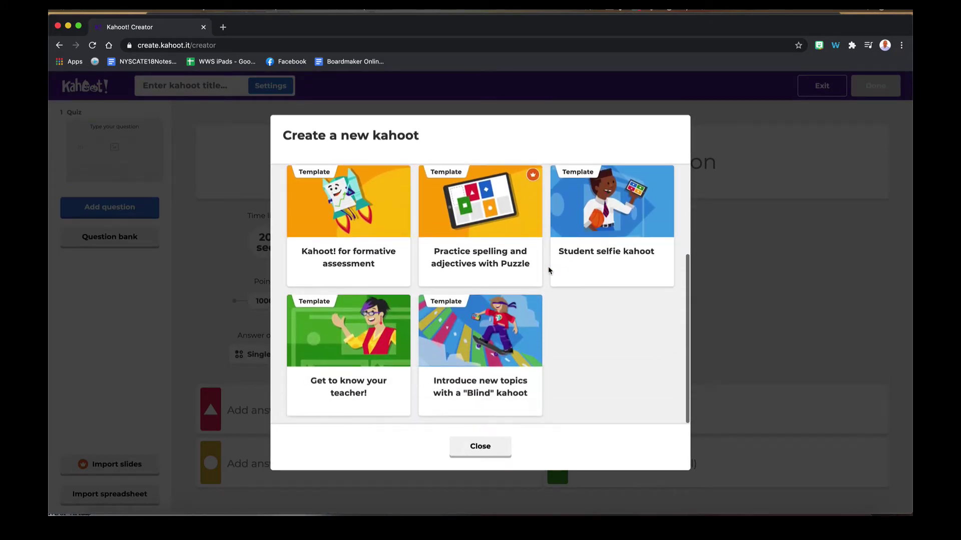
scroll(548, 269, up, 5)
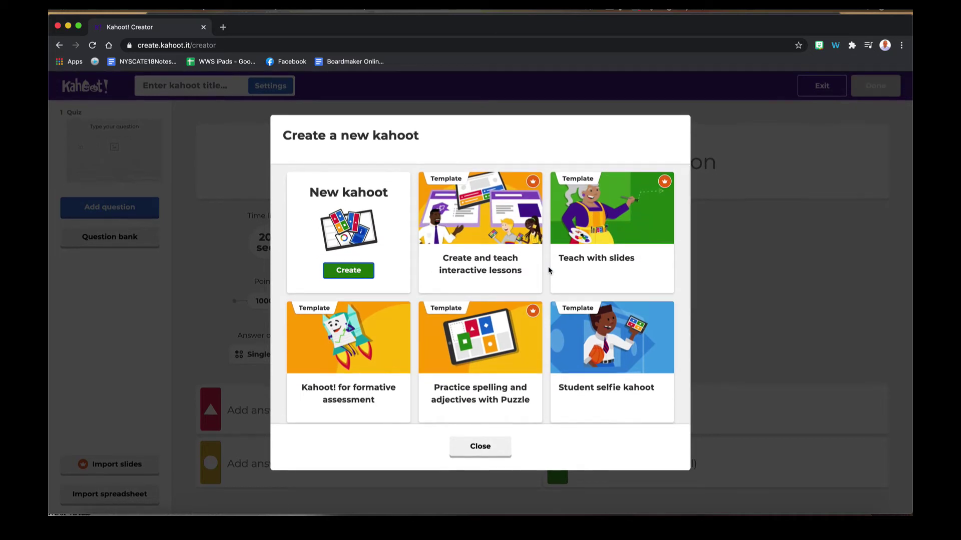
click(366, 273)
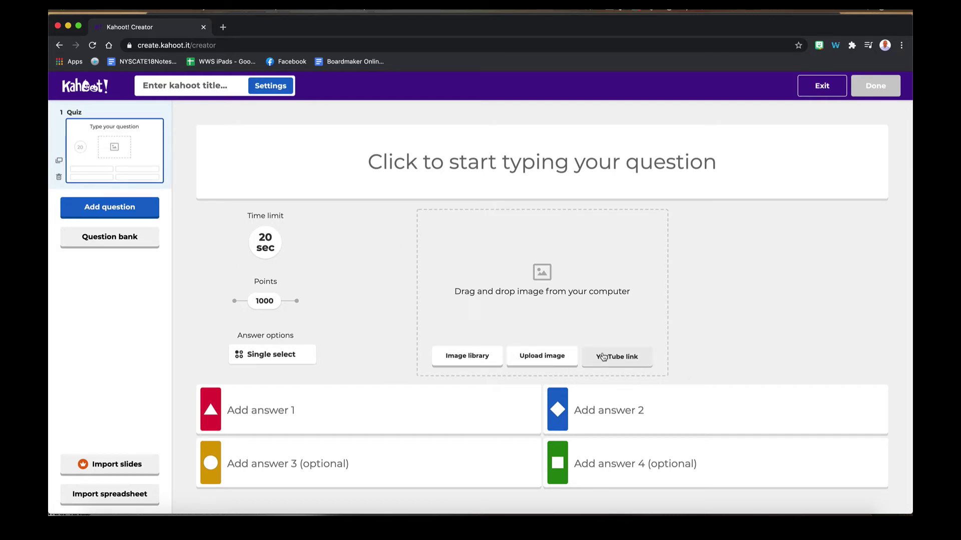
click(144, 208)
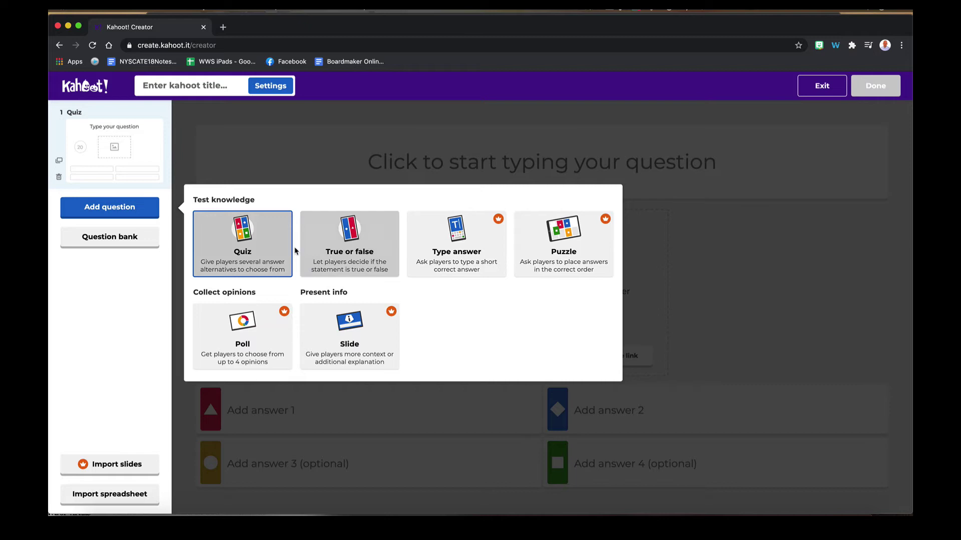
Make the new question a Quiz, then retype question 1 as 'What is the color of the cat?'
click(262, 240)
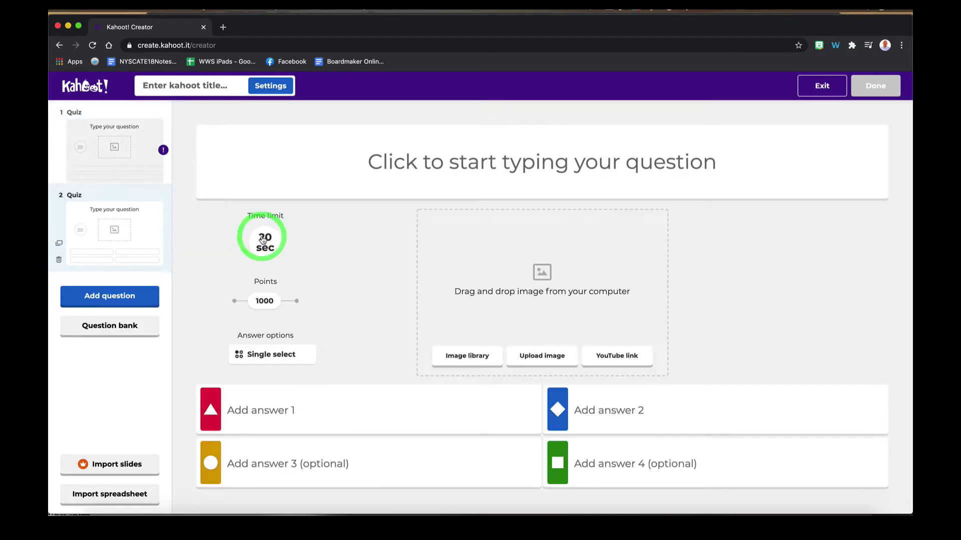
click(146, 168)
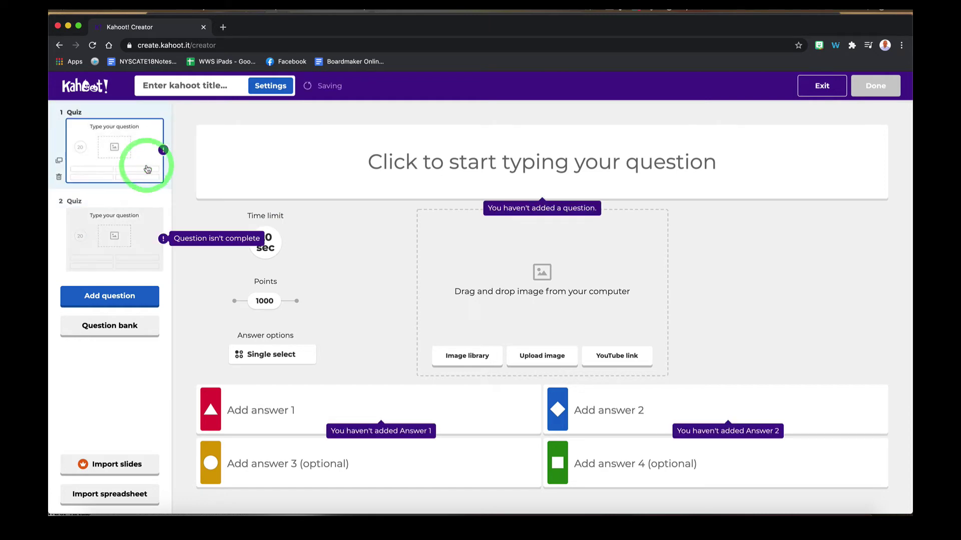
click(141, 220)
click(135, 176)
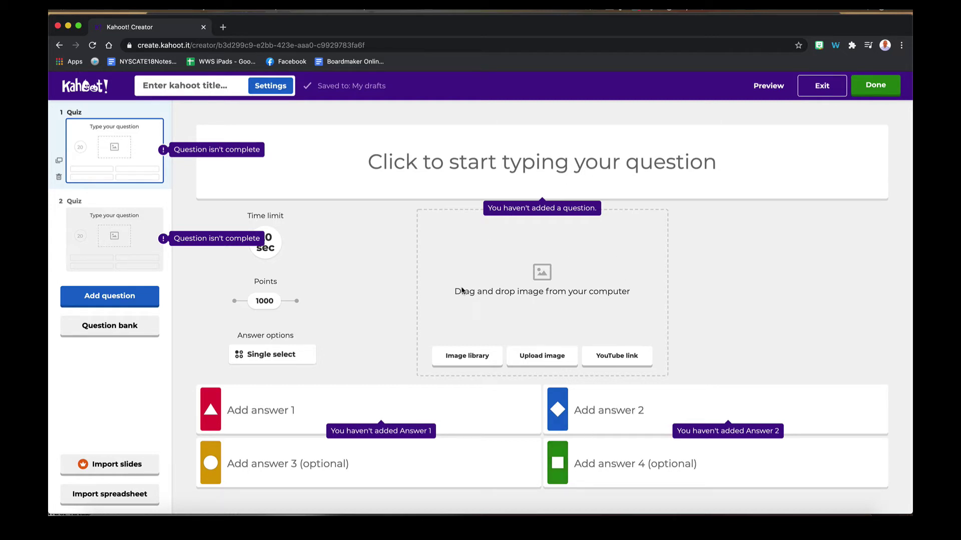
triple_click(622, 161)
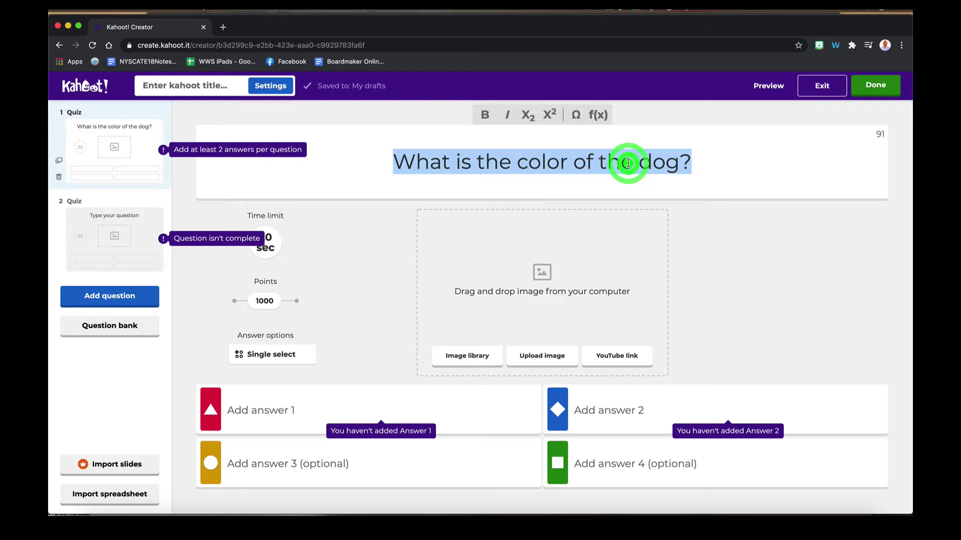
text(What is the )
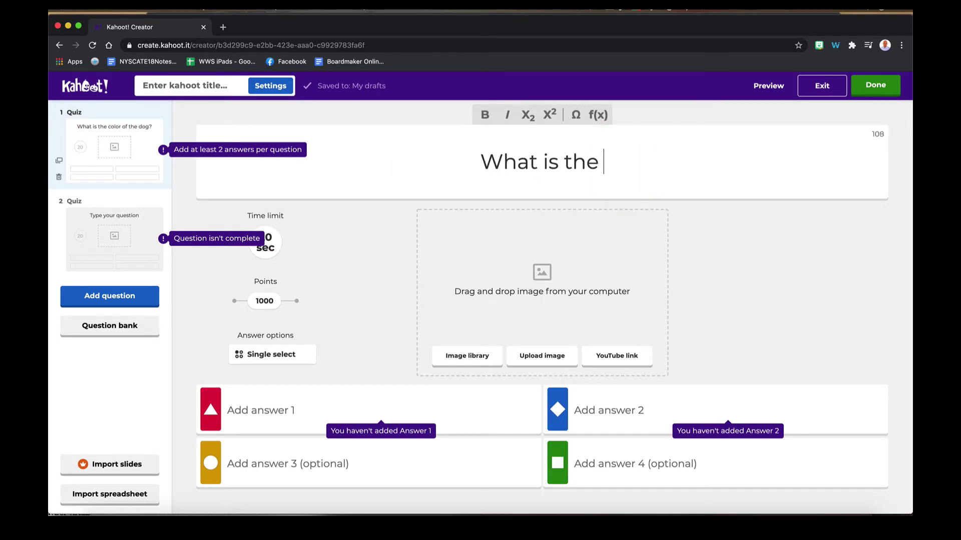
text(color of the cat?)
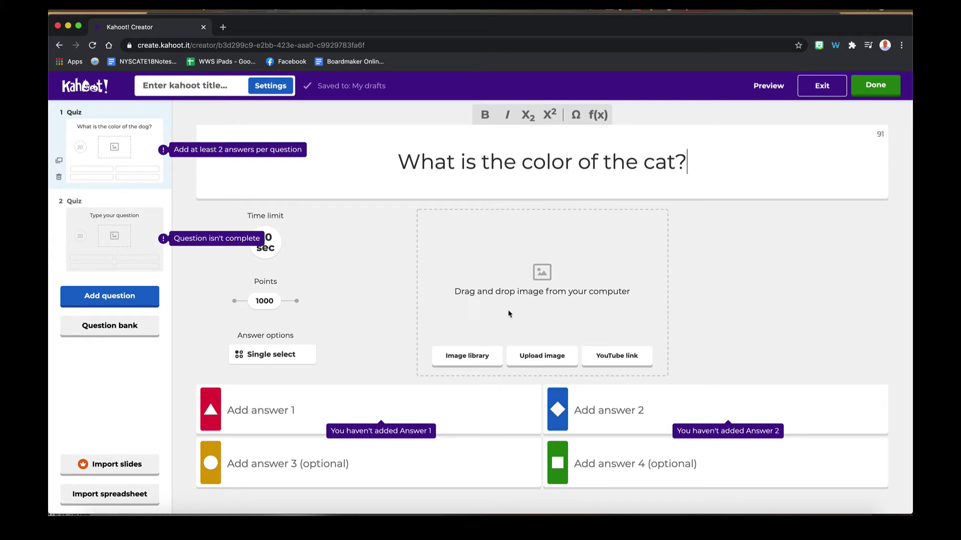
Add the grey cat photo from the Animals image library to the cat question
click(457, 354)
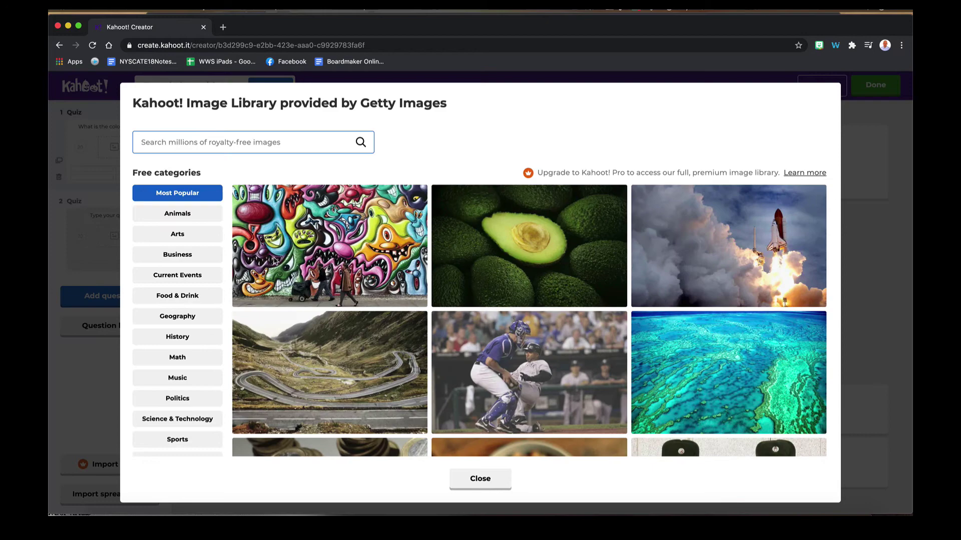
click(170, 207)
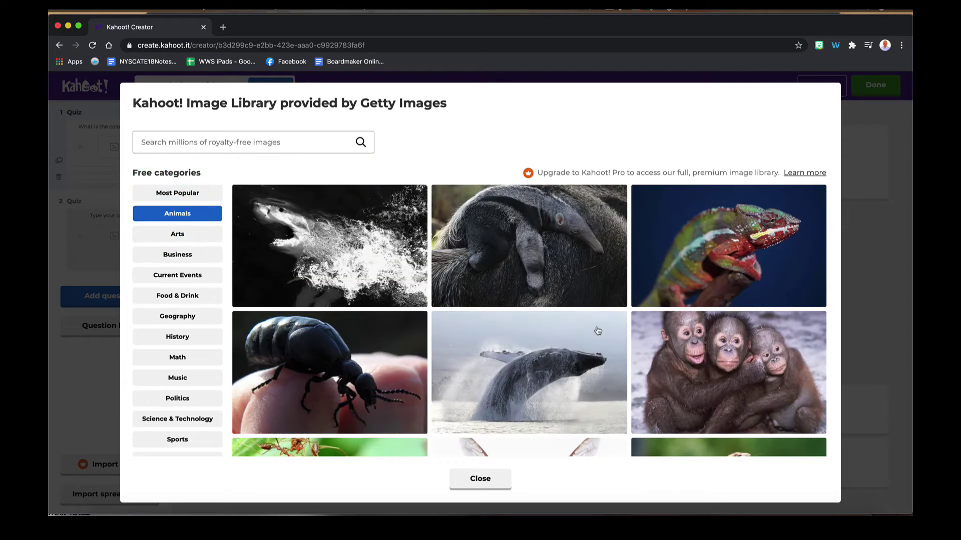
scroll(597, 332, down, 3)
scroll(597, 332, down, 5)
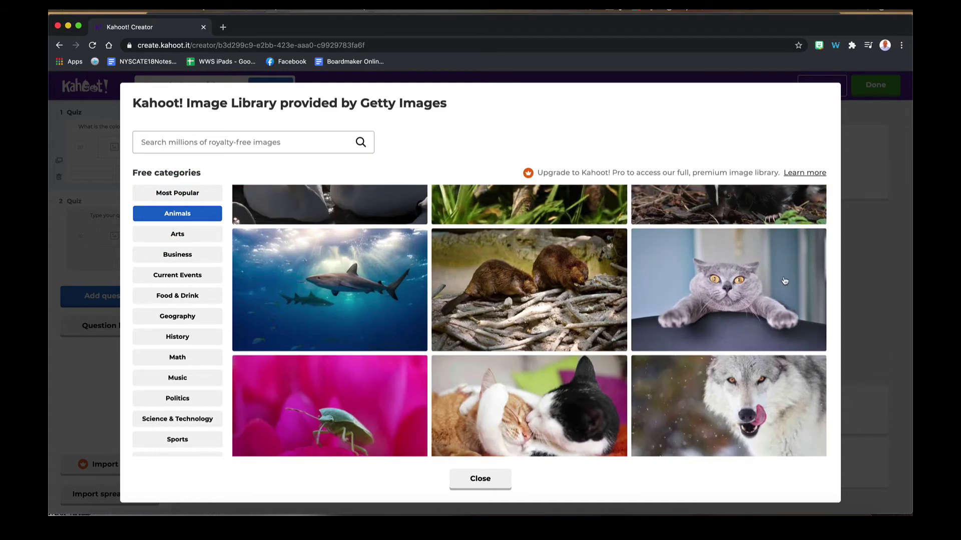
click(780, 276)
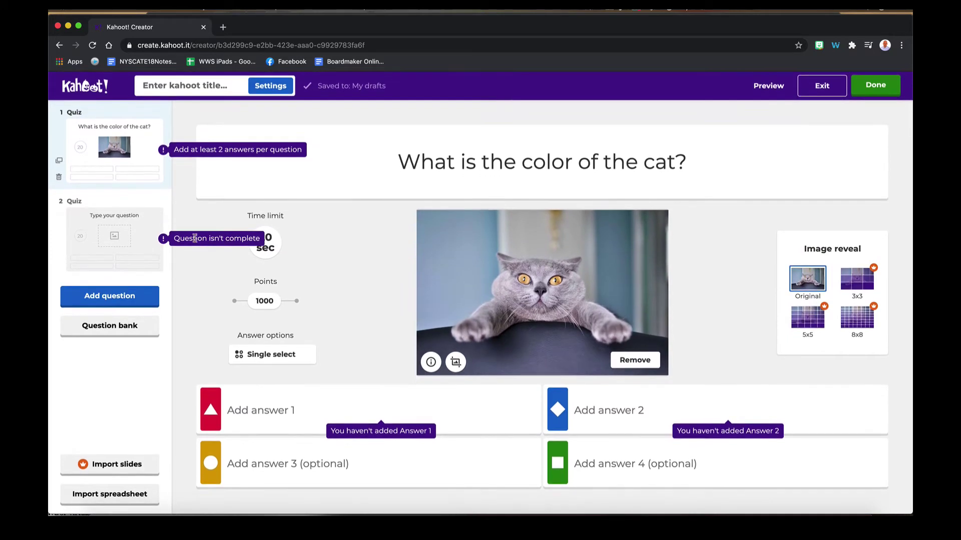
Set the time limit of both questions to 90 sec
click(165, 239)
click(273, 247)
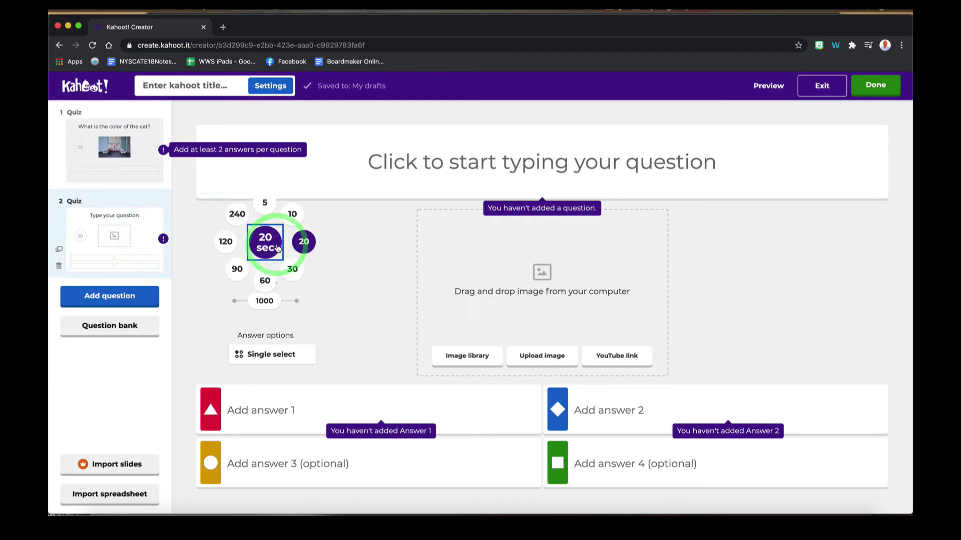
click(237, 269)
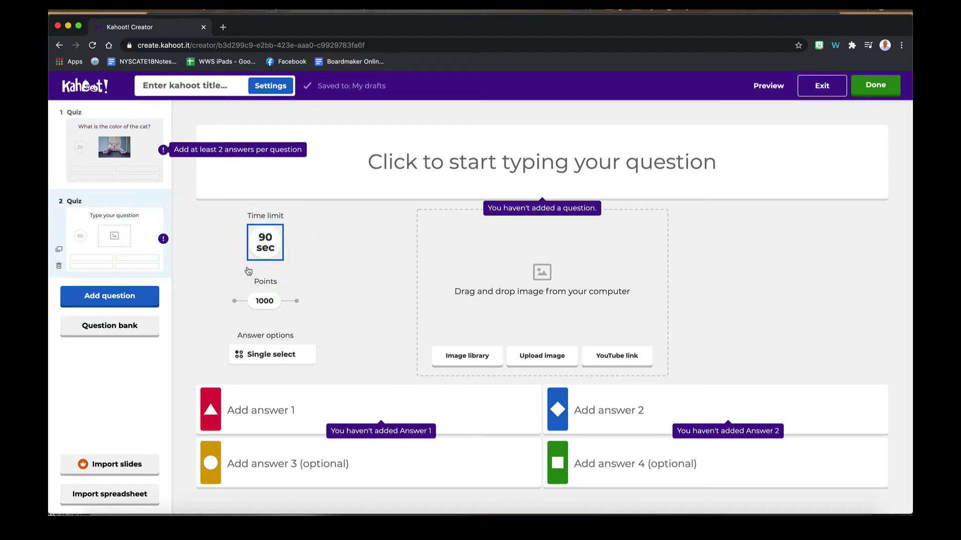
click(81, 145)
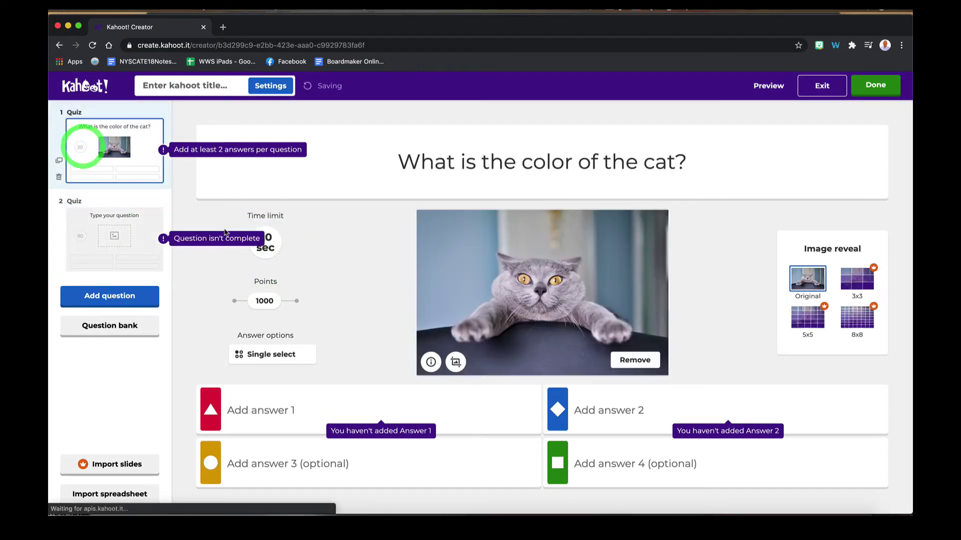
click(274, 256)
click(238, 268)
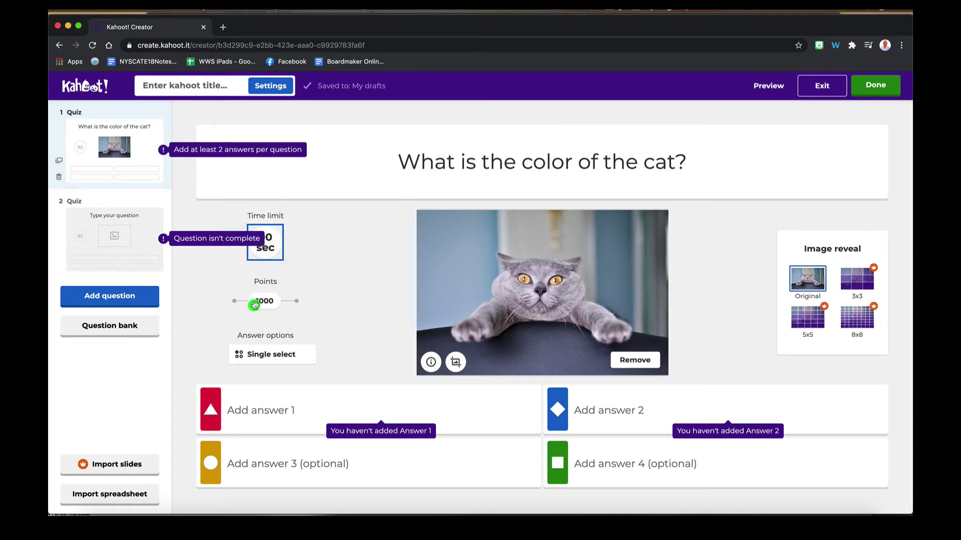
Look at the cat question's answer type choices, leaving them unchanged
click(257, 305)
click(302, 358)
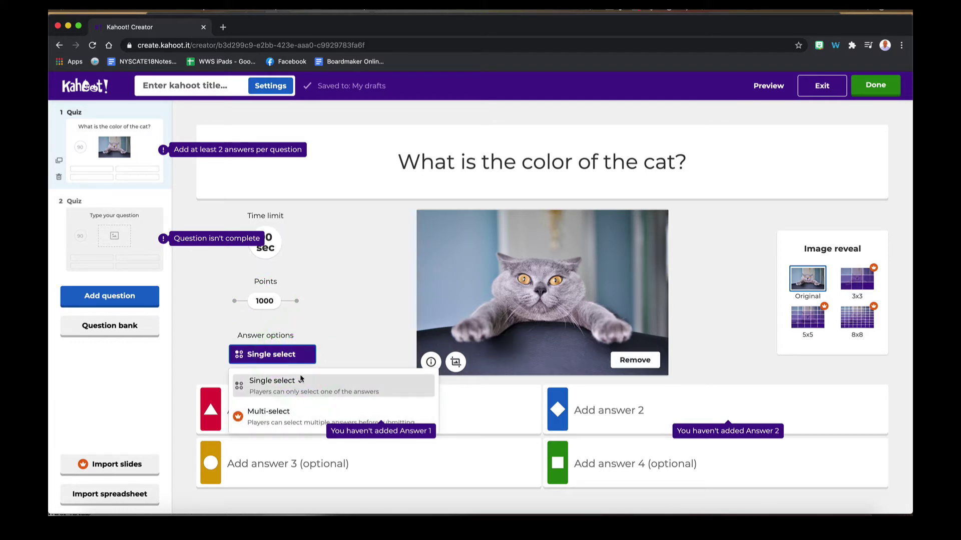
click(342, 292)
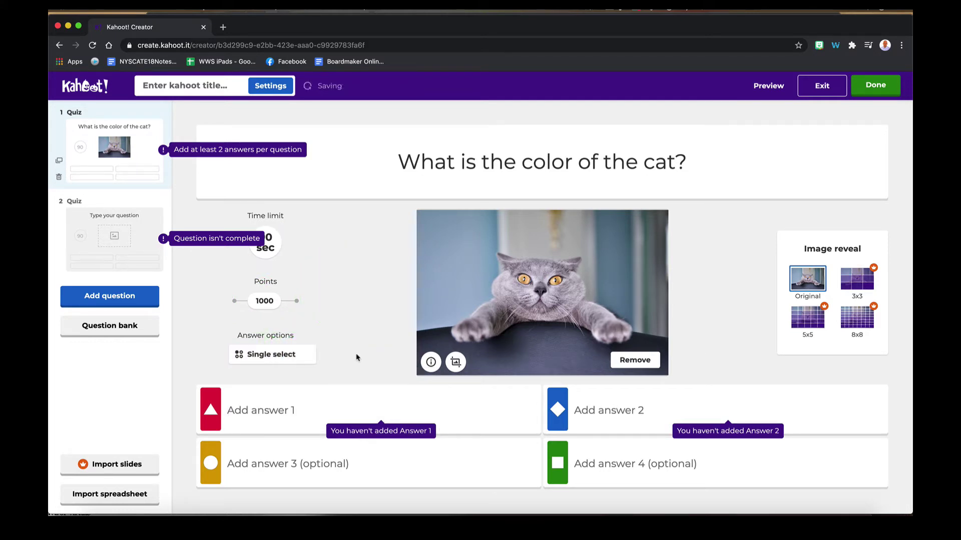
Enter answers gray, orange, black and blue for the cat question, with gray correct
click(332, 402)
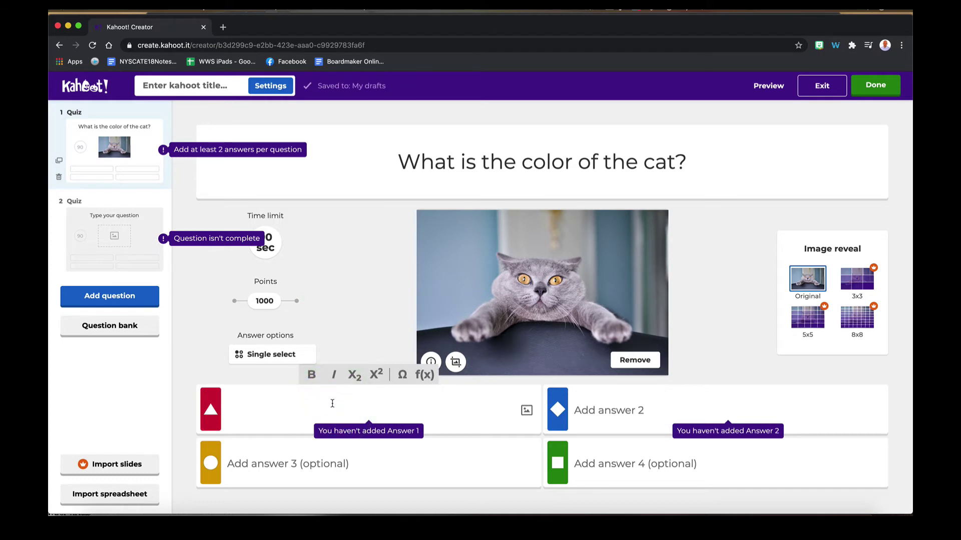
text(gray)
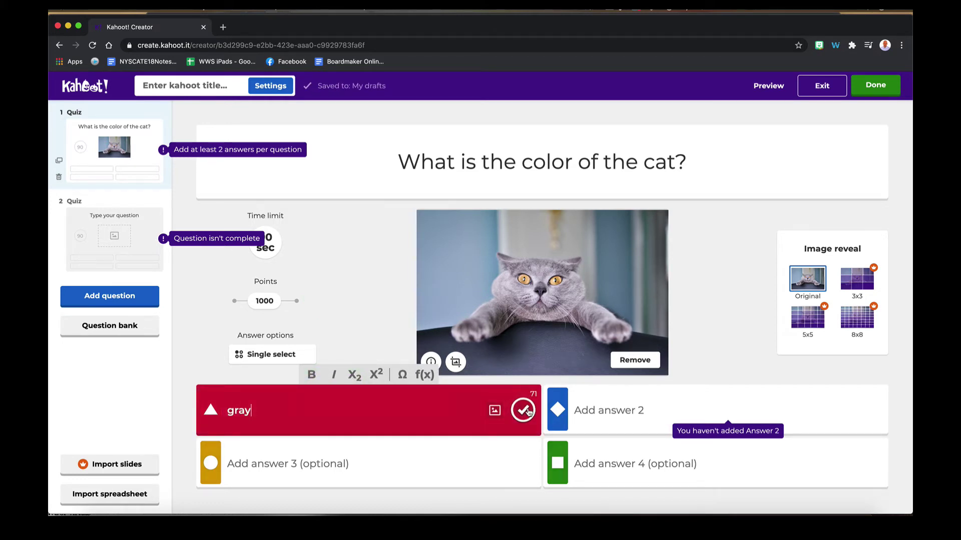
click(523, 410)
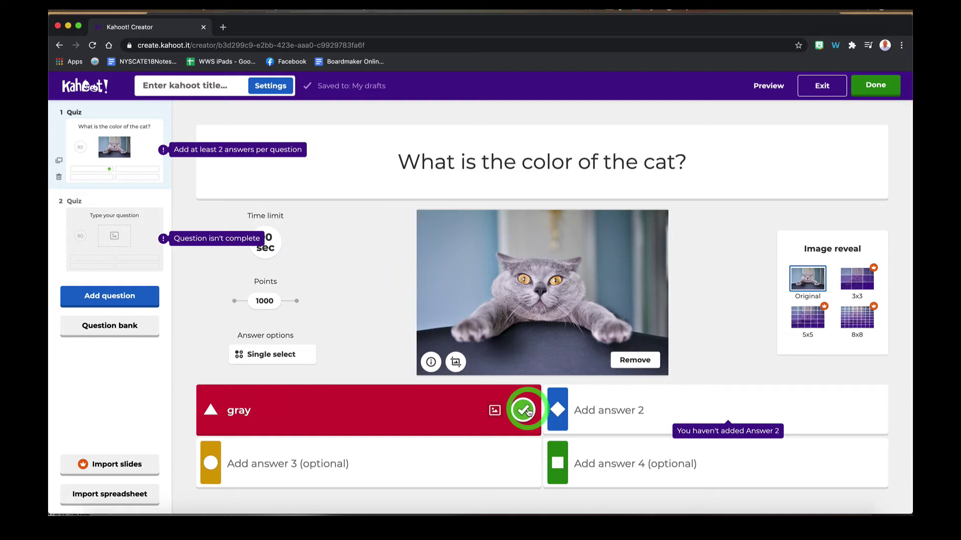
click(437, 459)
text(black)
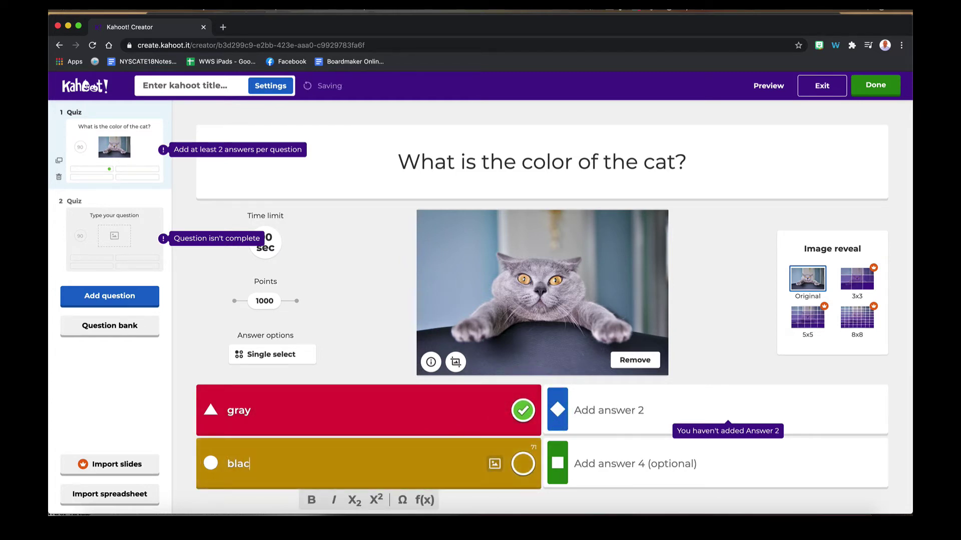
click(682, 410)
text(pr)
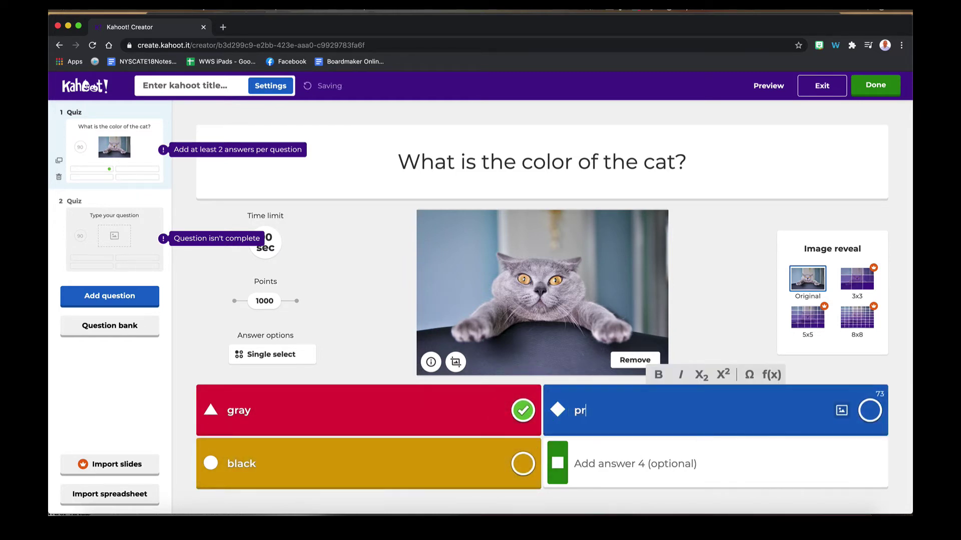
key(BackSpace)
key(BackSpace)
text(ora)
click(729, 466)
text(blue)
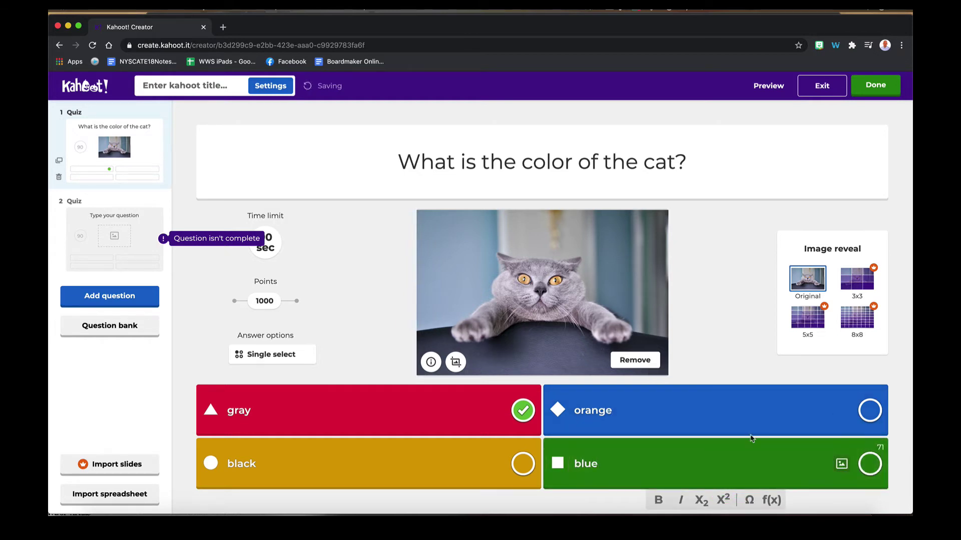
click(780, 370)
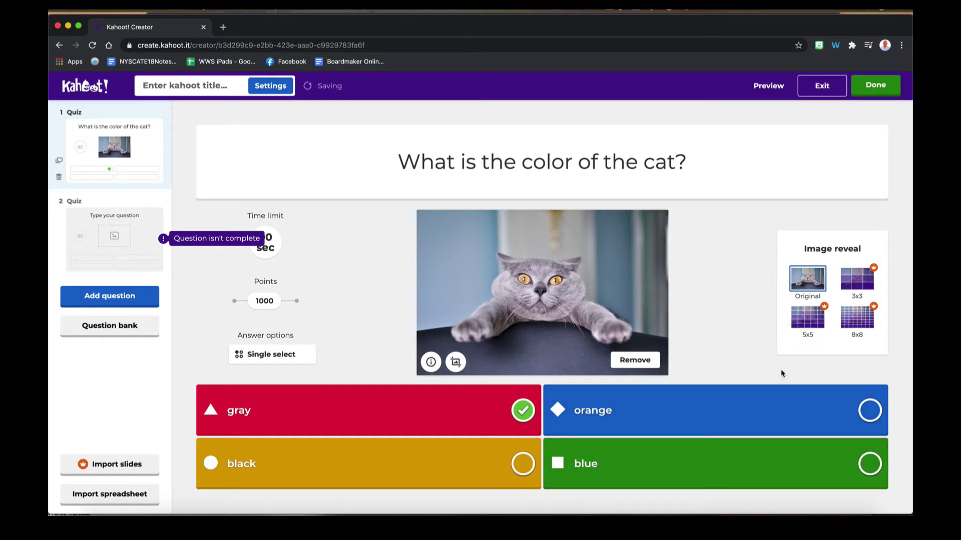
Write question 2 as 'What is the first letter of the alphabet'
click(152, 245)
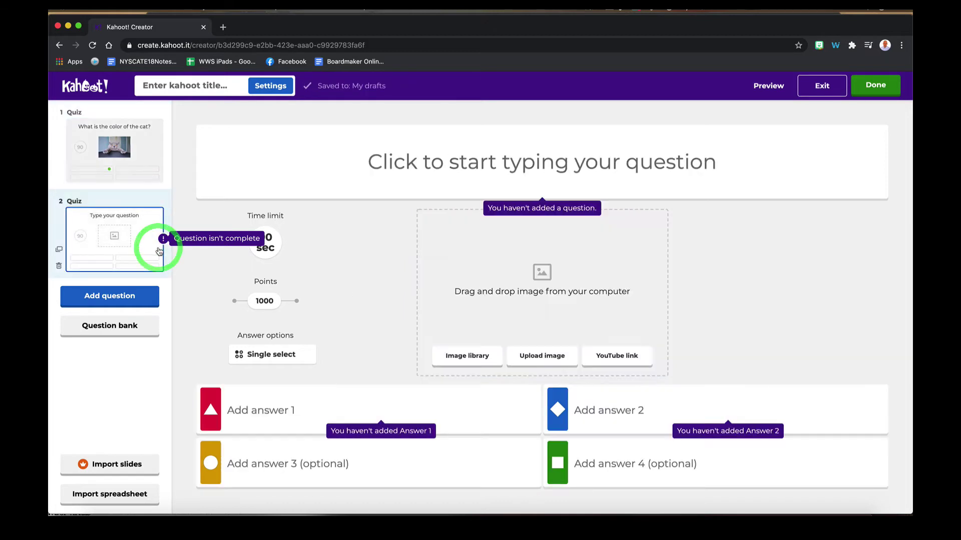
click(406, 172)
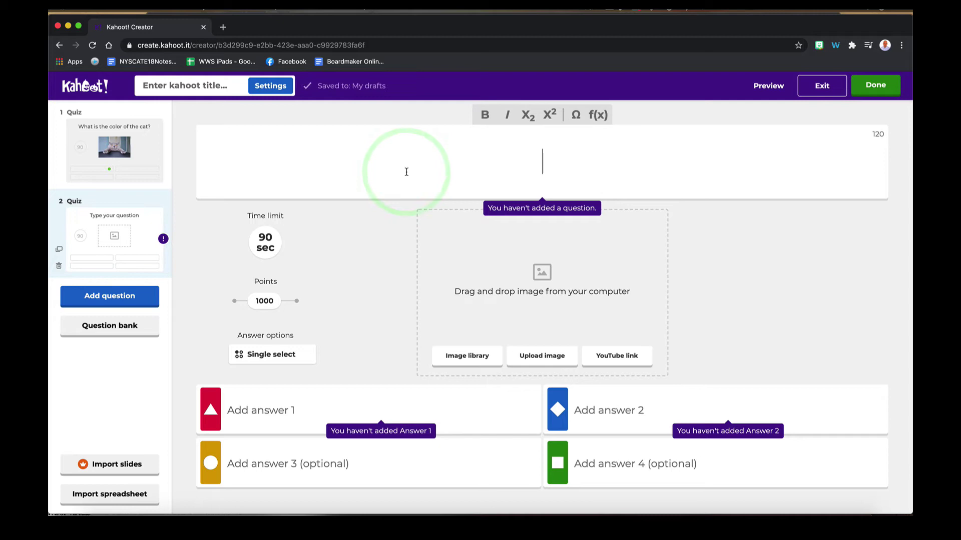
text(What is the )
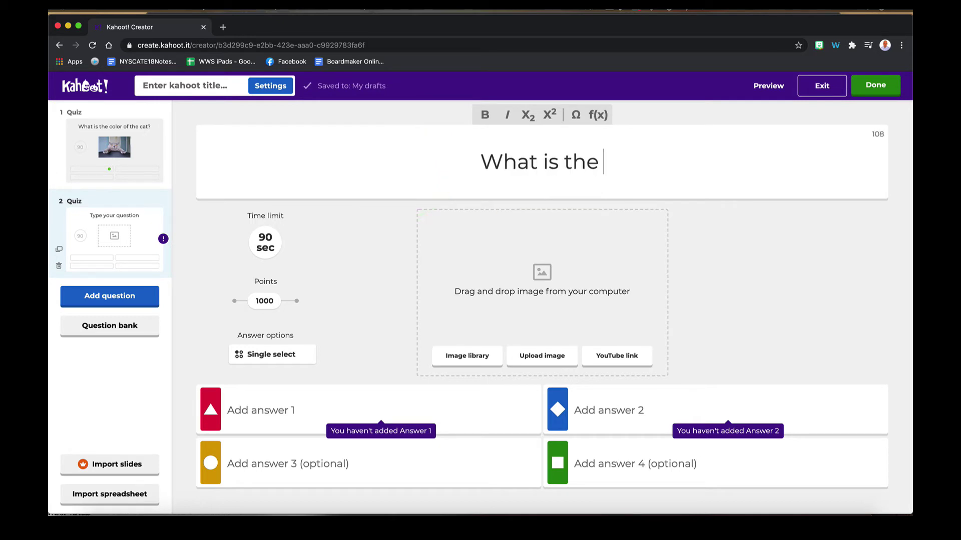
text(first letter of the)
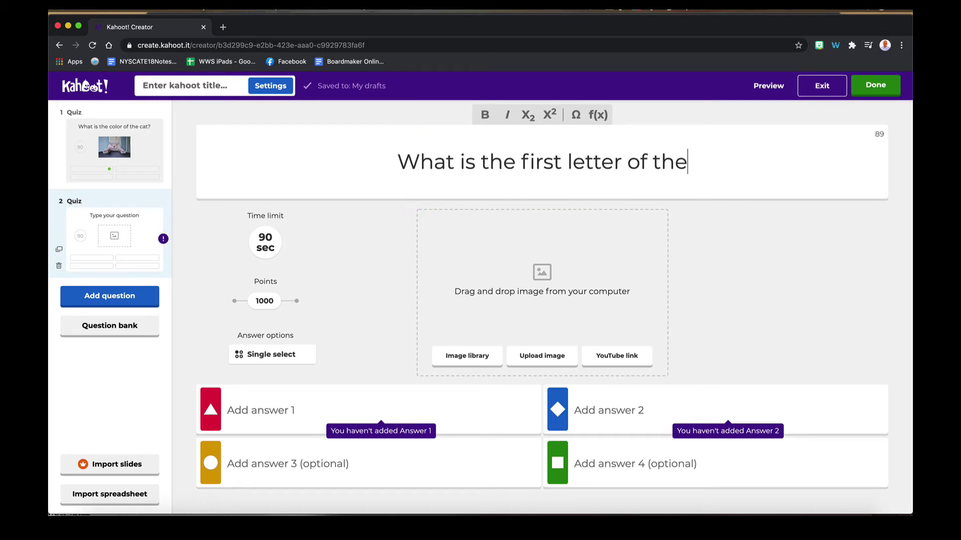
text( alphabet)
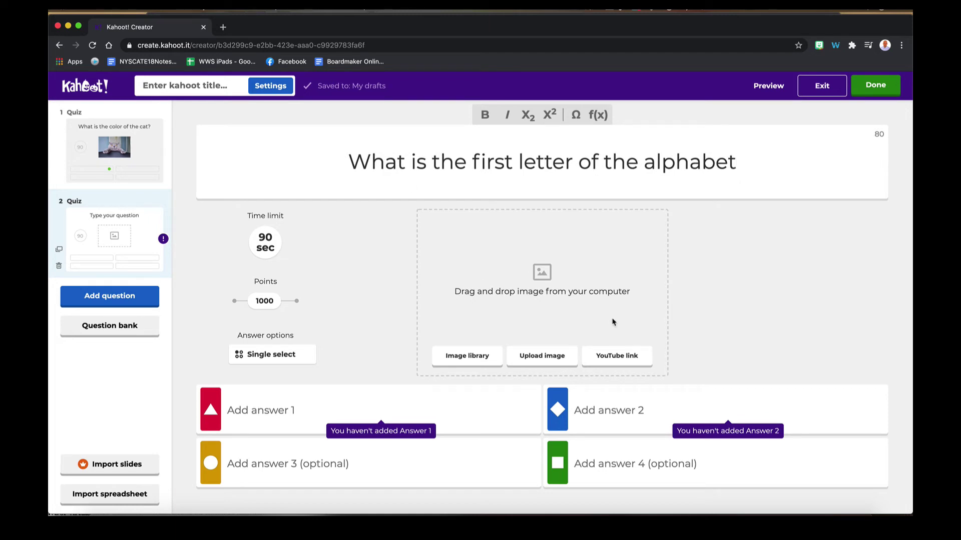
Enter answers z, b, c and a for question 2, marking a as correct
click(398, 398)
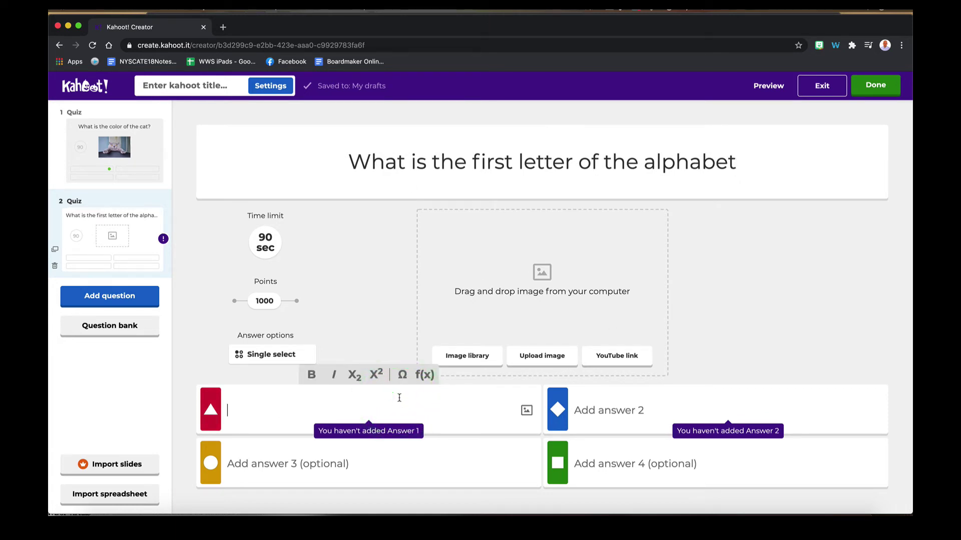
text(z)
click(356, 461)
text(c)
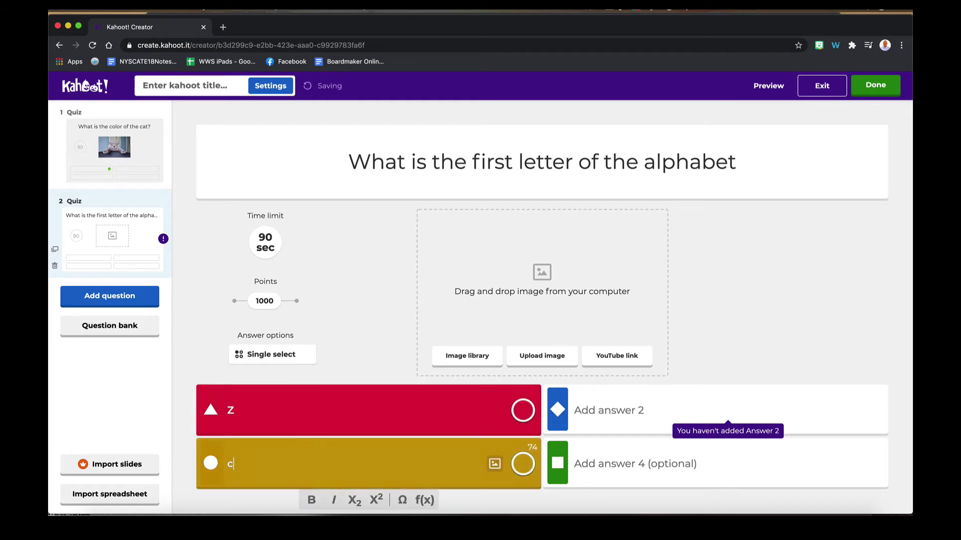
click(591, 422)
text(b)
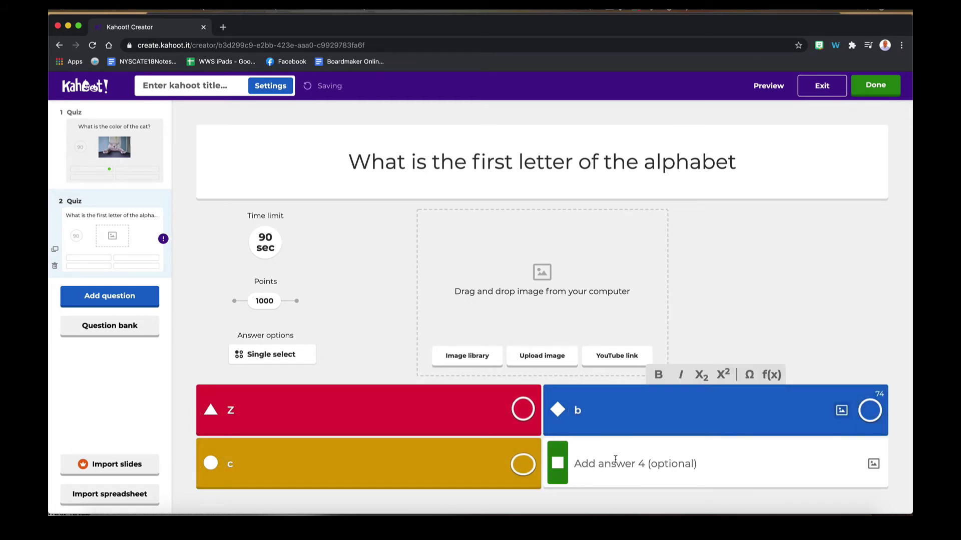
click(637, 462)
text(a)
click(869, 463)
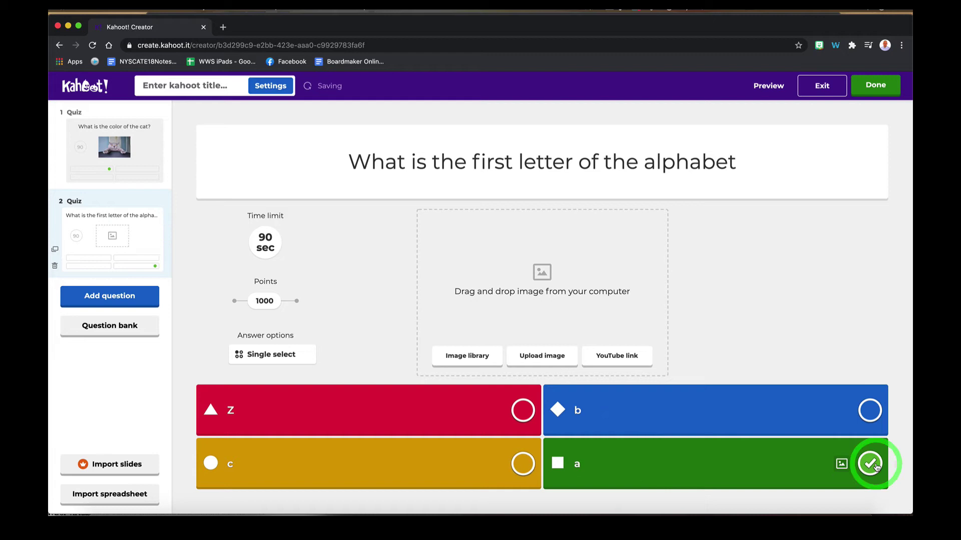
click(146, 364)
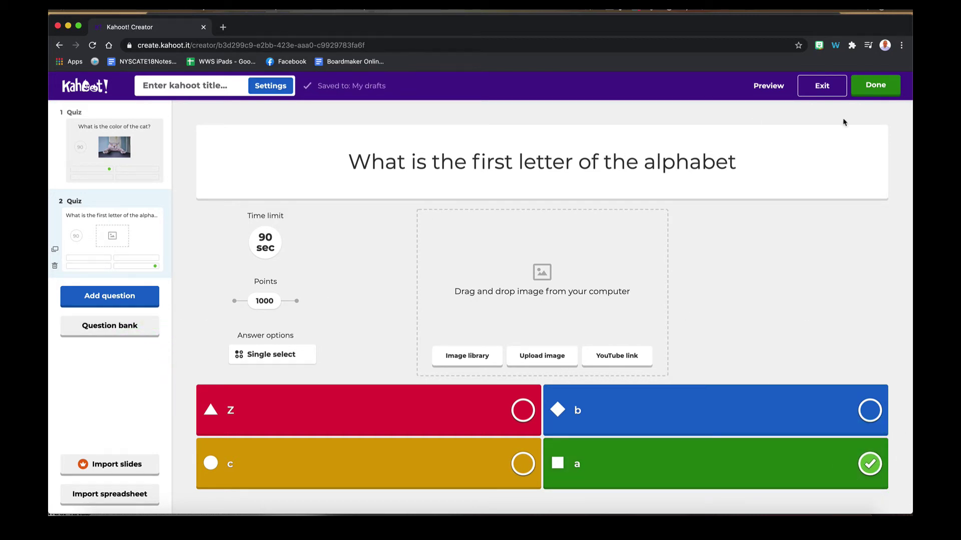
Title the quiz Test2, validate it, and choose Play now
click(888, 84)
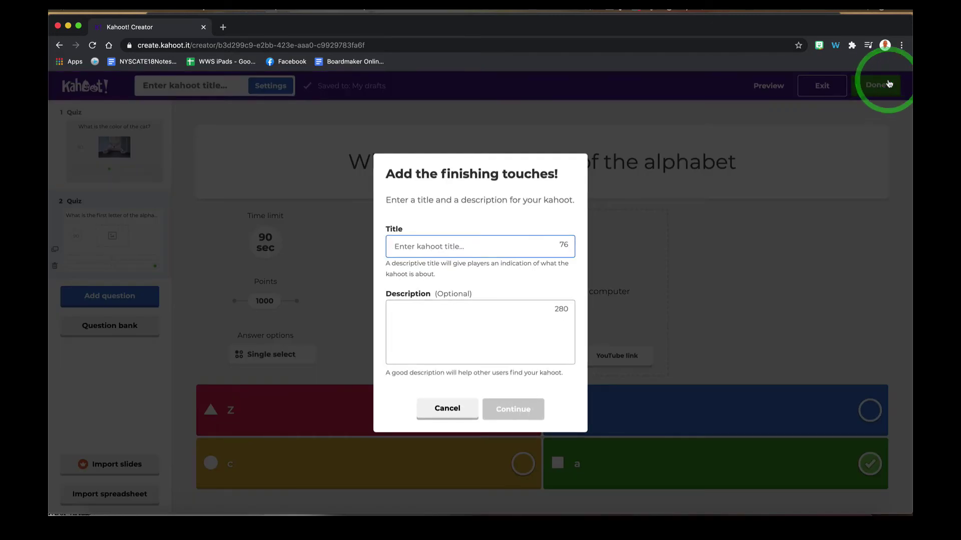
text(Test2)
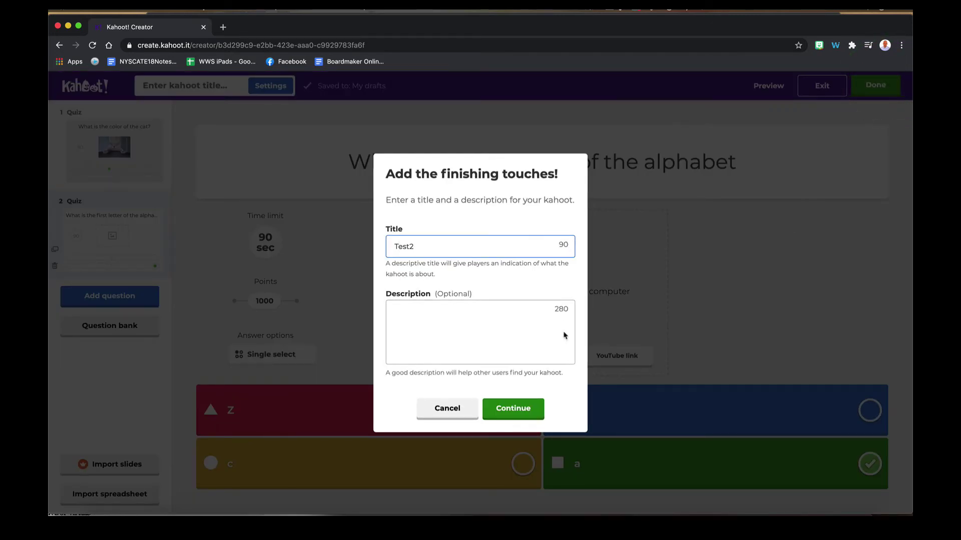
click(524, 407)
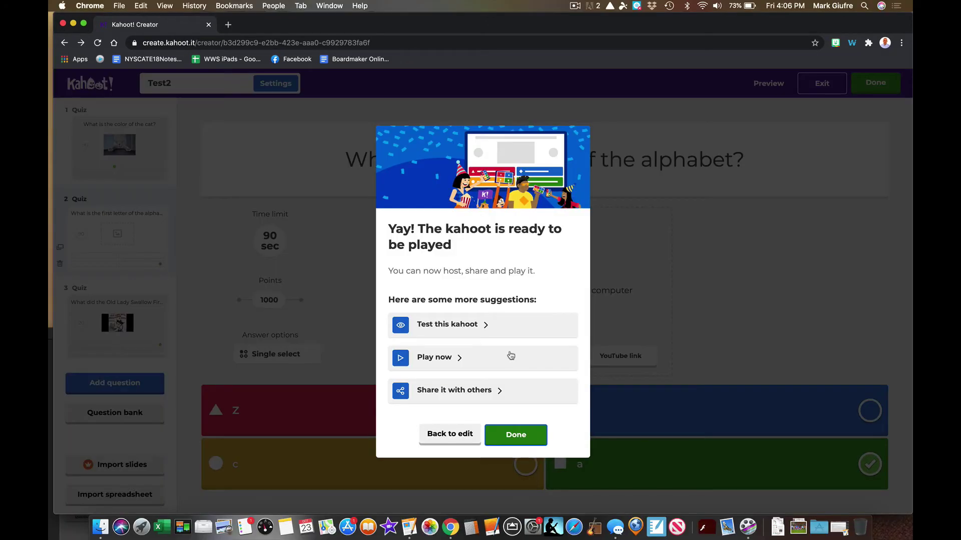
click(510, 354)
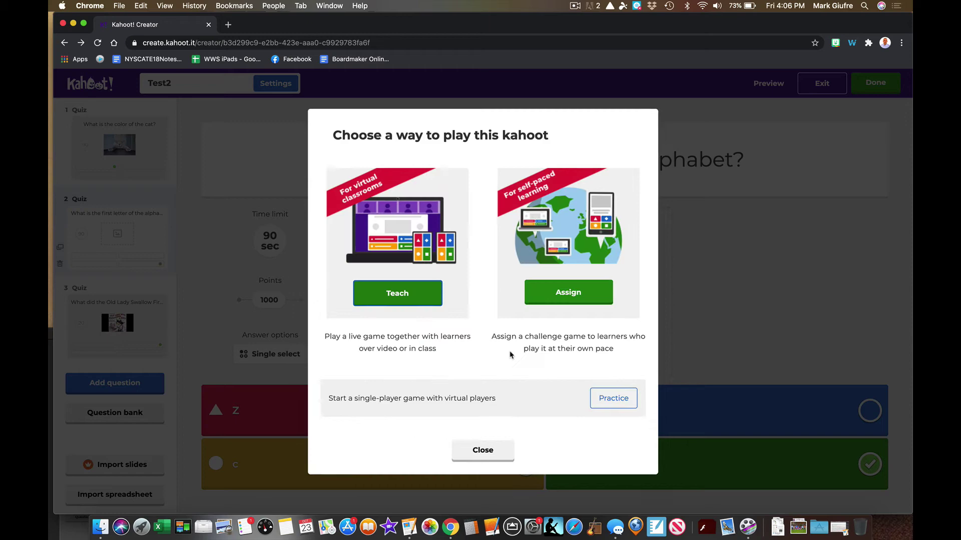
Host Test2 as a live Teach game and review its Classic/Team modes and game options
click(428, 294)
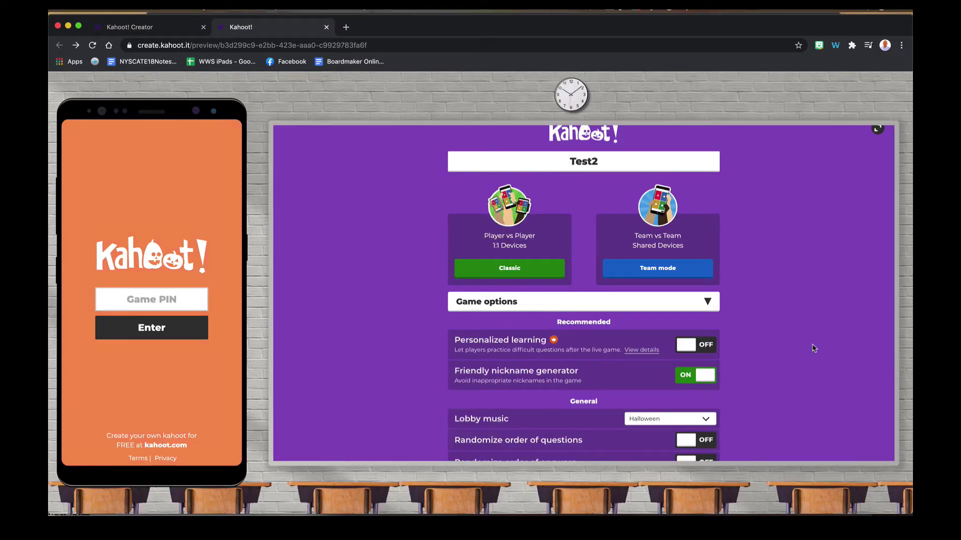
scroll(814, 349, down, 2)
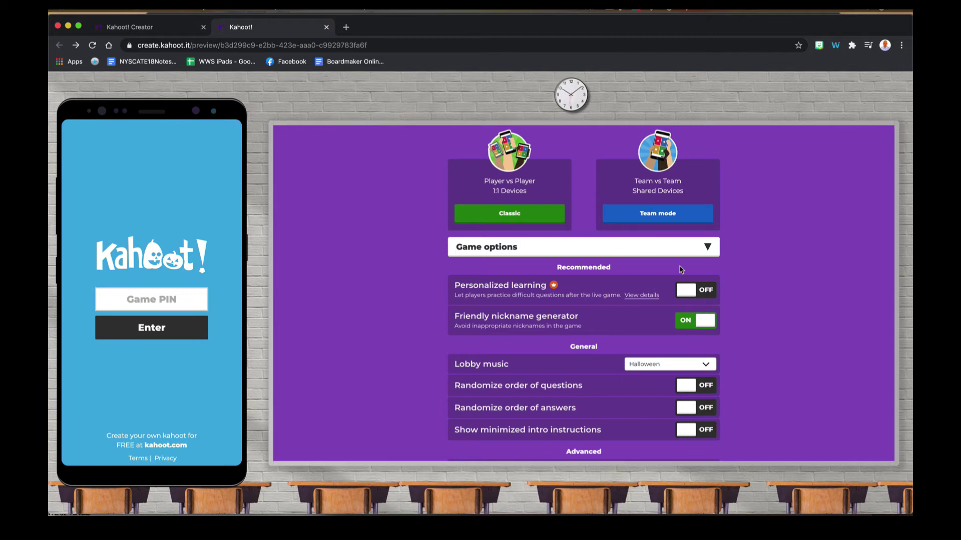
Close the live game preview, exit to My Kahoots, and reopen Test2 in the editor
click(327, 27)
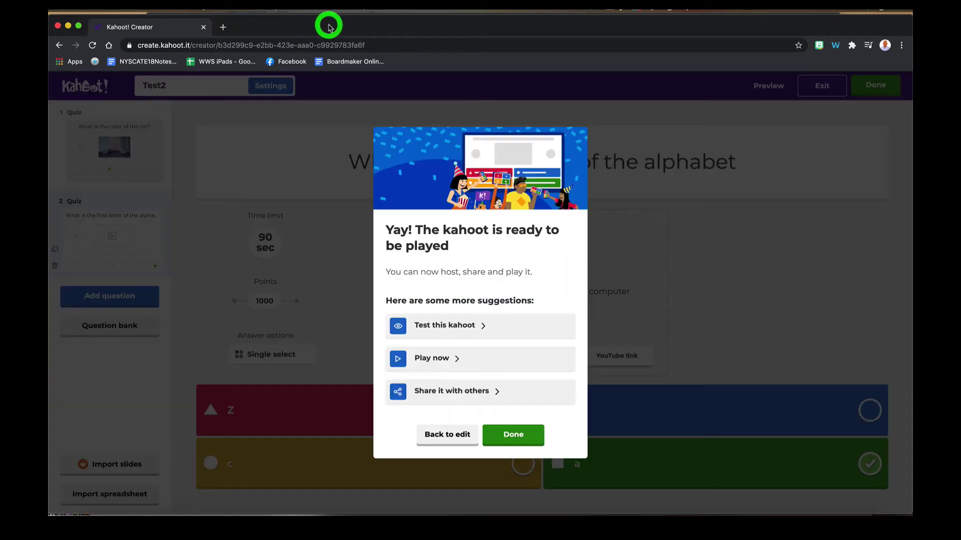
click(277, 158)
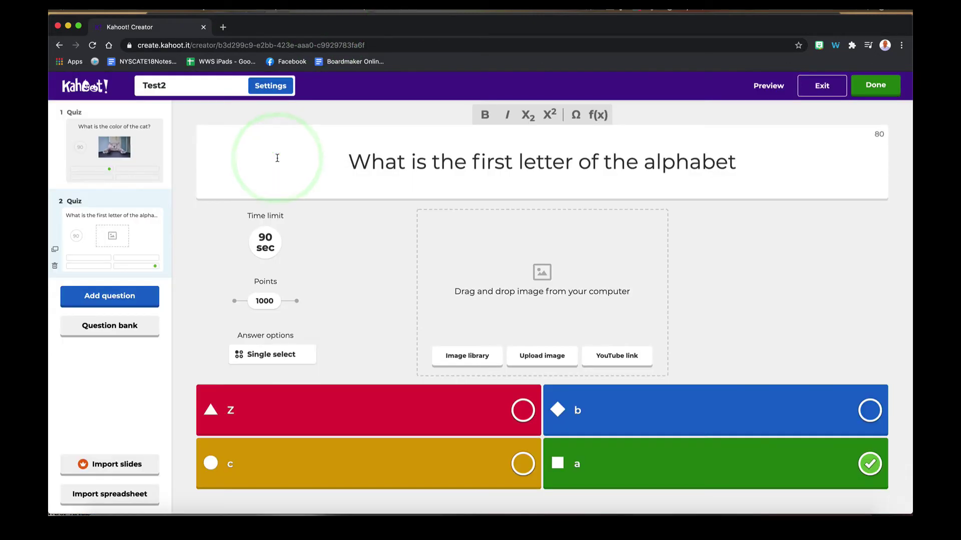
click(822, 83)
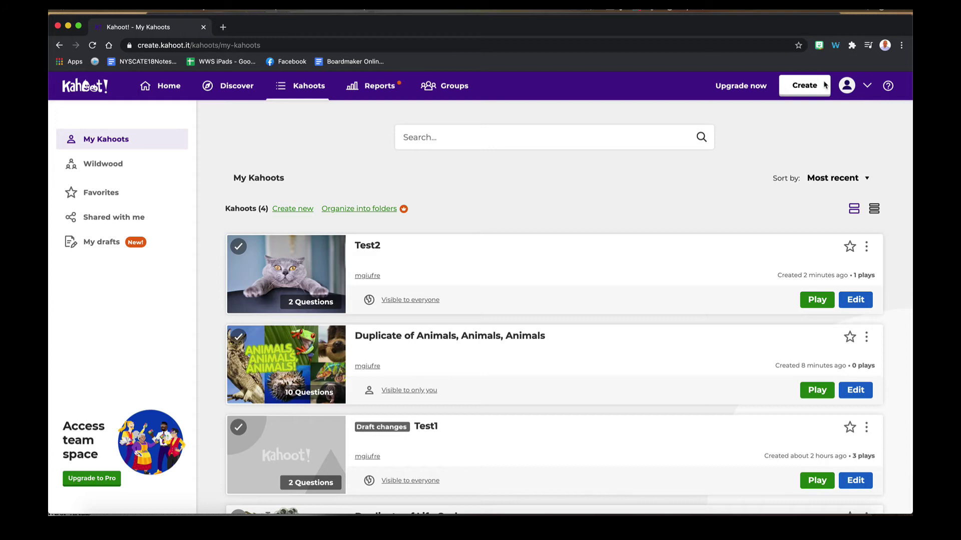
click(856, 299)
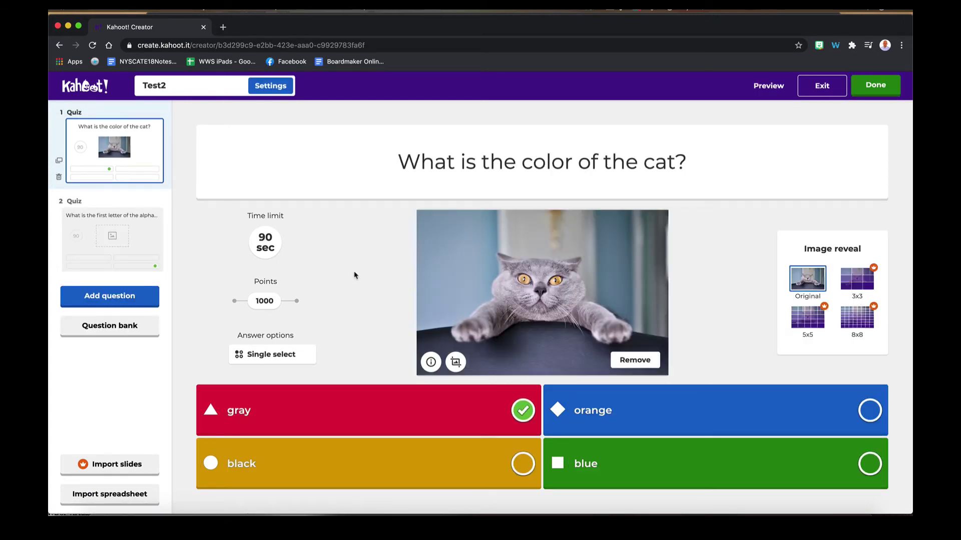
Add a third quiz question 'What did the Old Lady Swallow First' and choose YouTube link for it
click(139, 297)
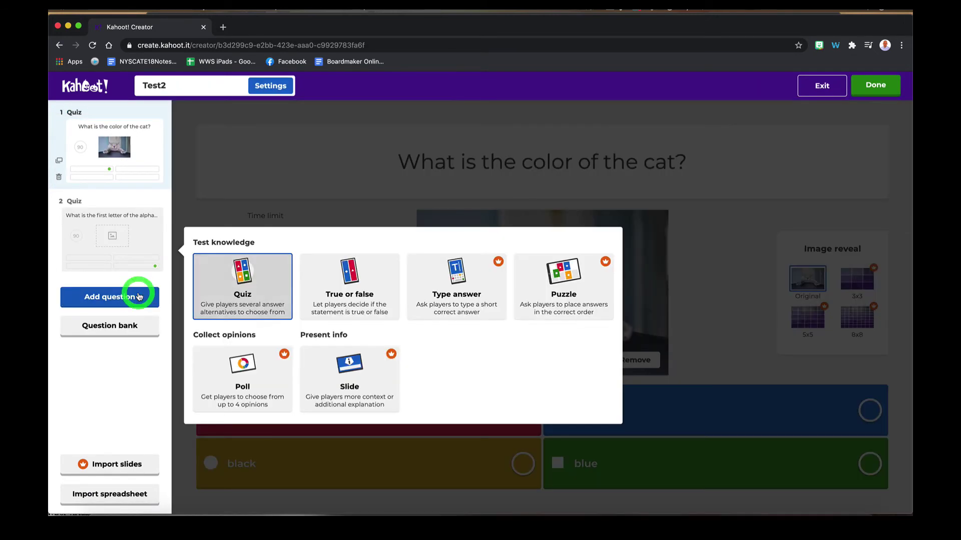
click(277, 284)
click(517, 169)
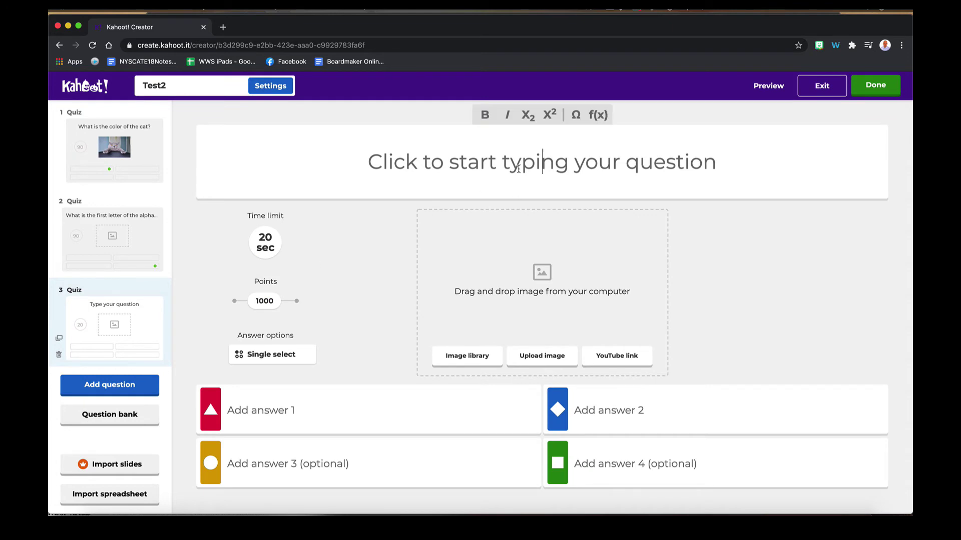
text(Wha)
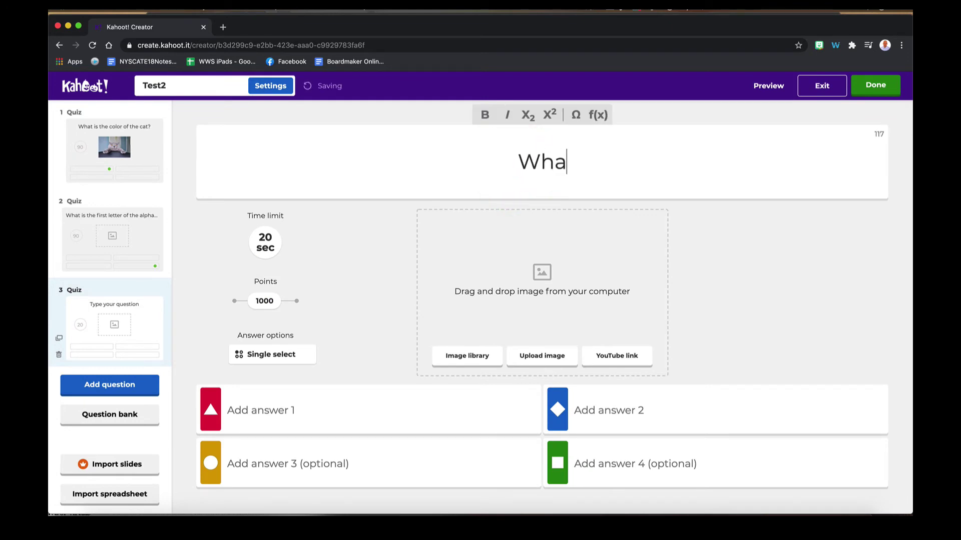
text(t did the )
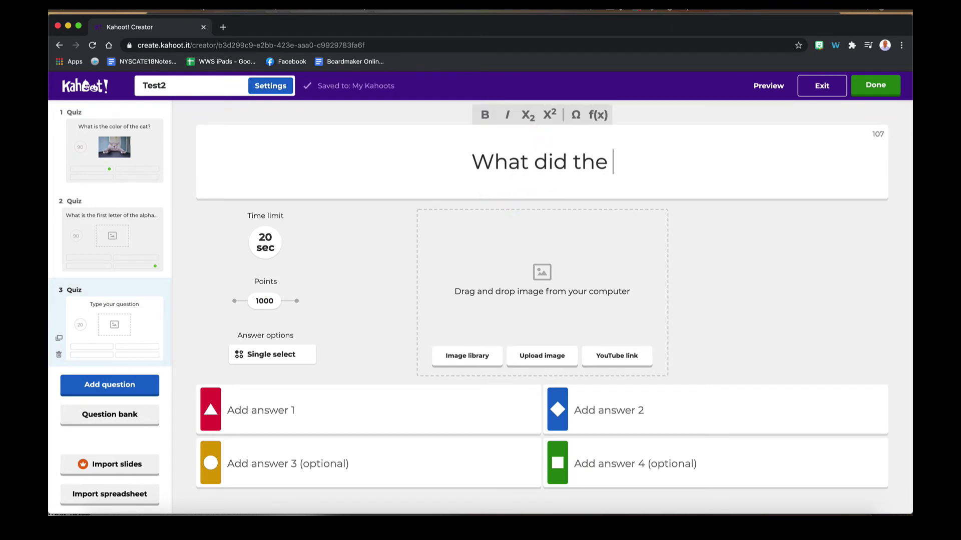
text(Old Lady Swallow Di)
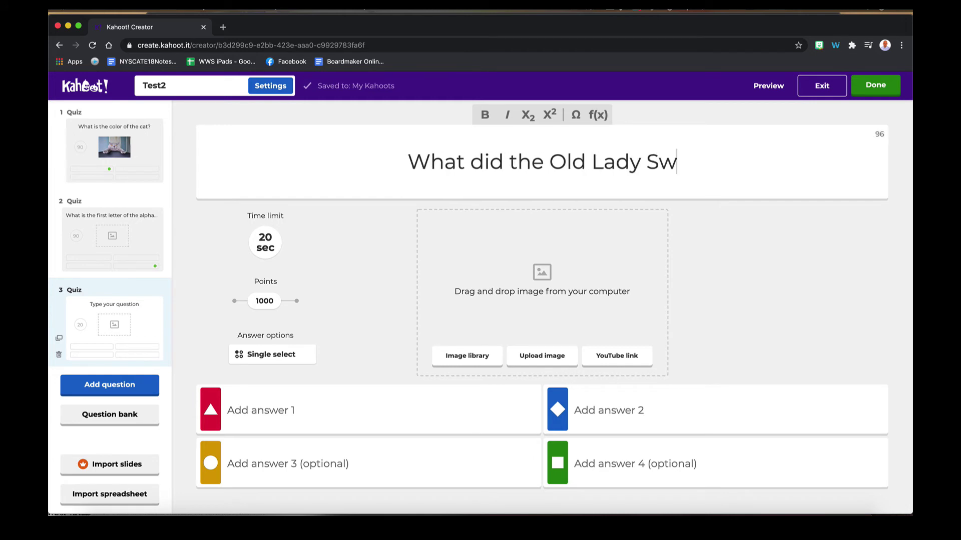
key(BackSpace)
key(BackSpace)
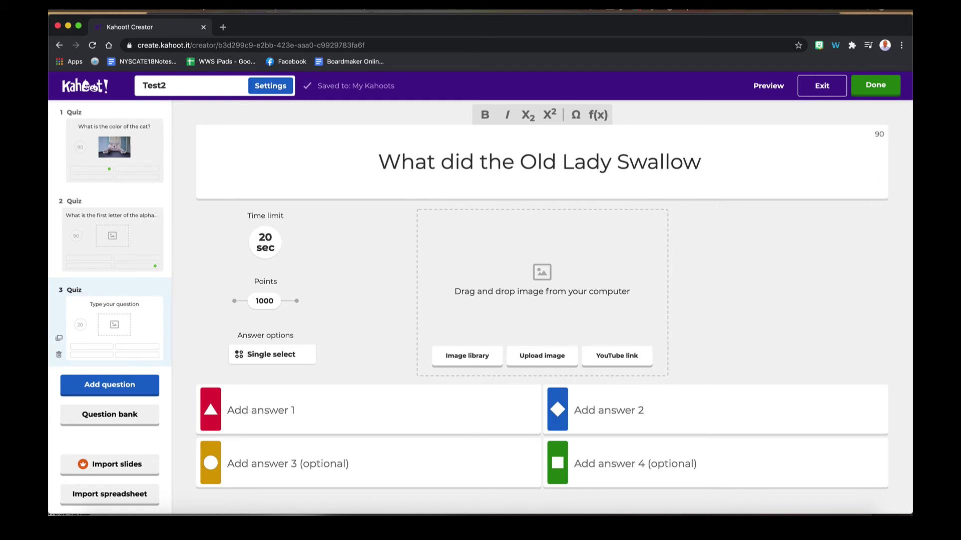
text(First)
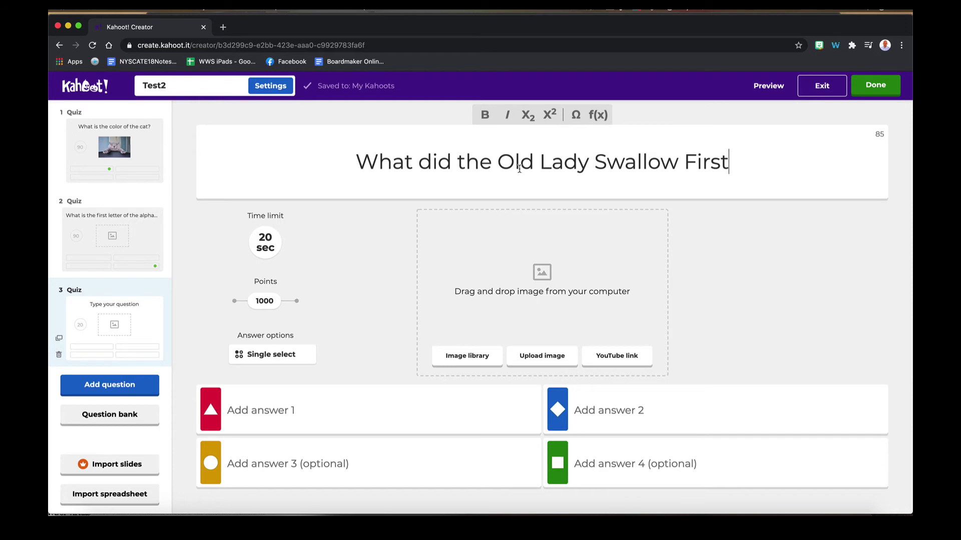
click(617, 355)
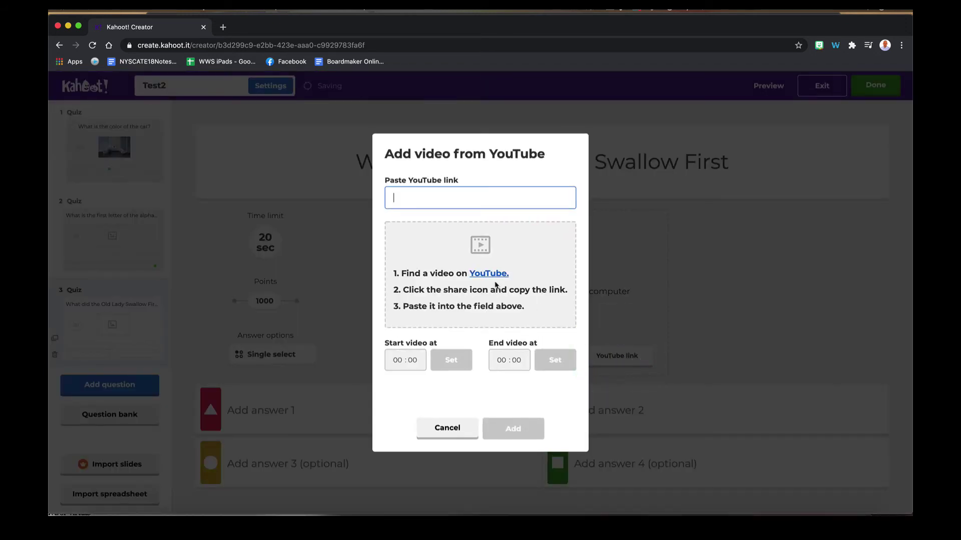
Search YouTube for 'old lady bat', copy the Old Lady Who Swallowed A Bat link, then close YouTube
click(490, 274)
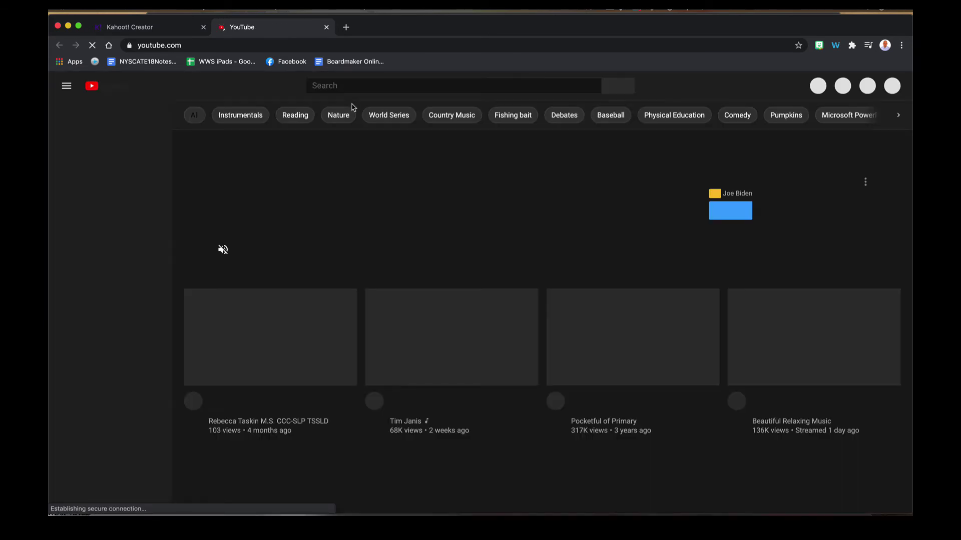
click(350, 89)
text(old l)
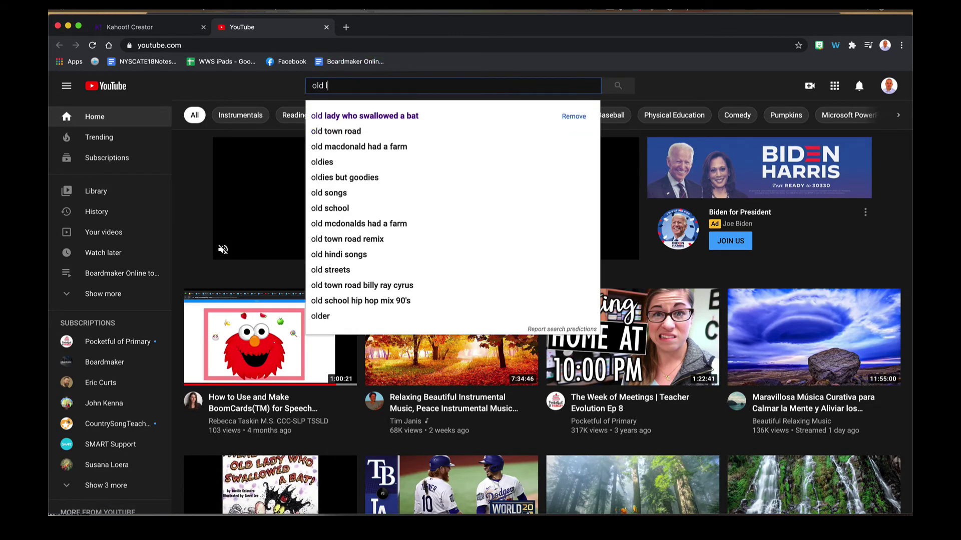
text(ady bat)
key(Return)
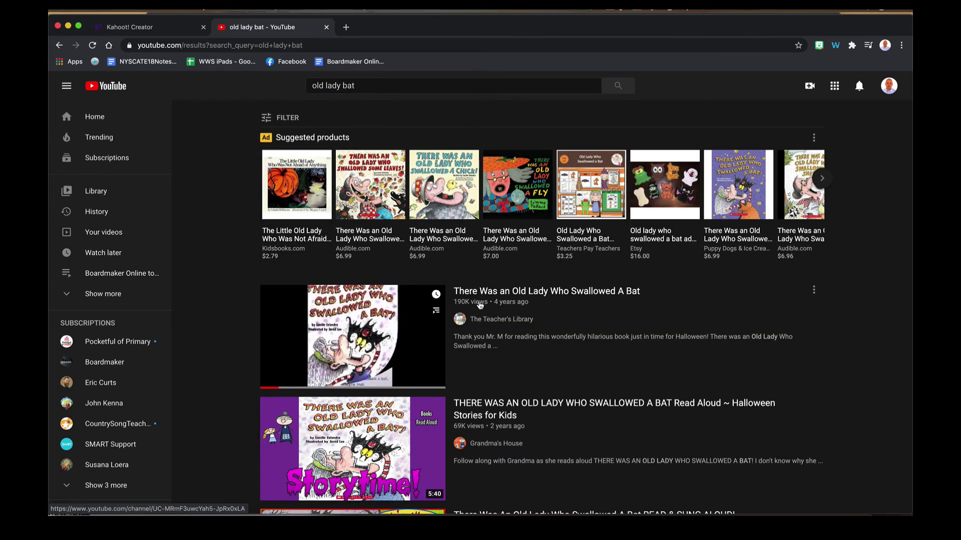
click(482, 291)
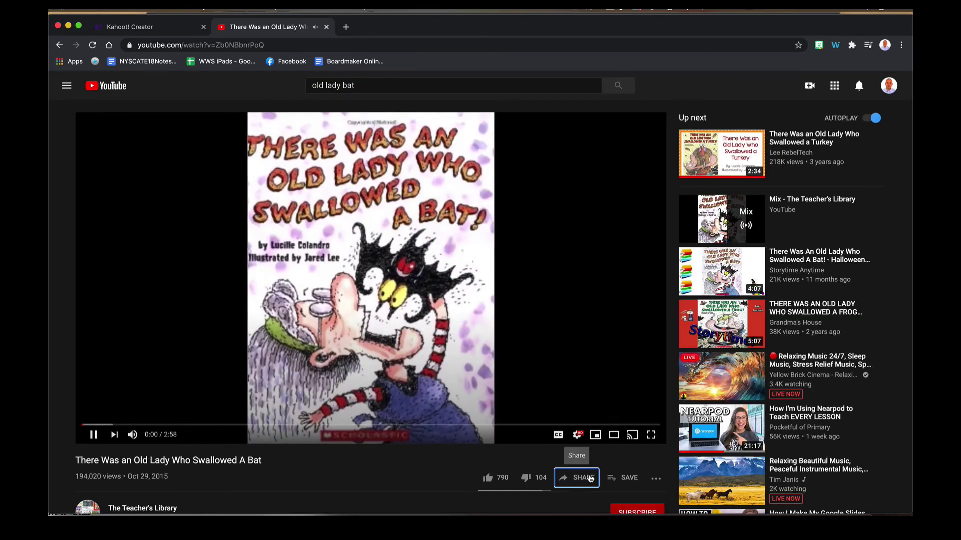
click(590, 479)
click(587, 321)
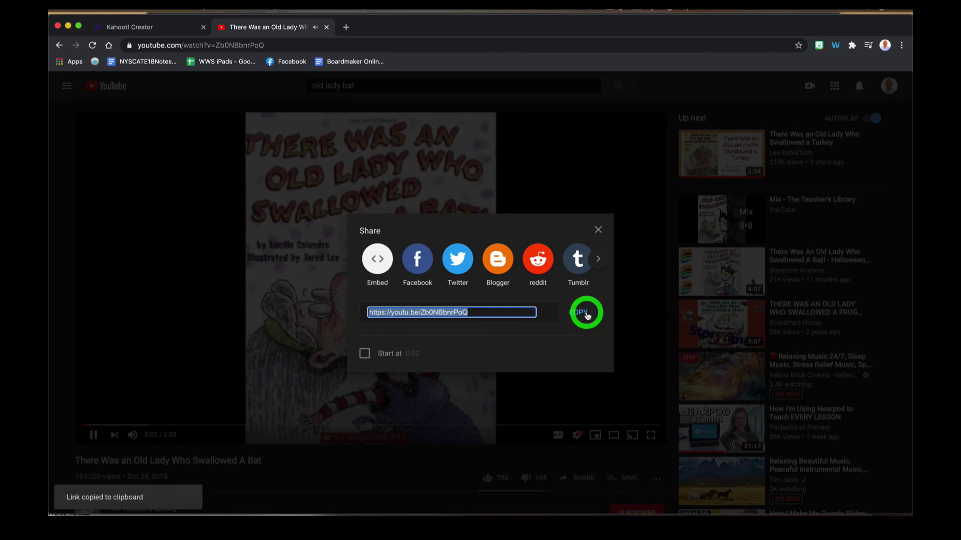
click(598, 229)
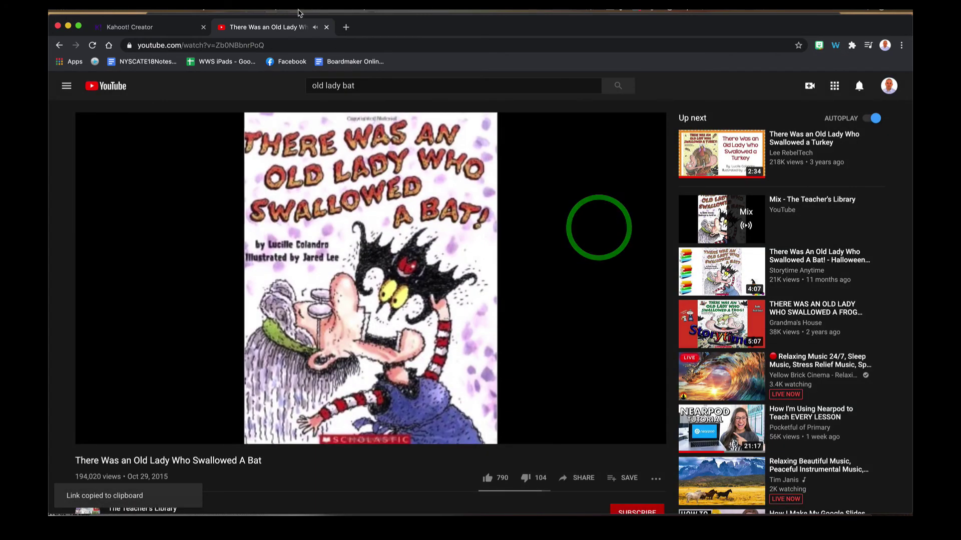
click(326, 27)
Paste the copied Old Lady Bat video link and add the video to the question
click(452, 194)
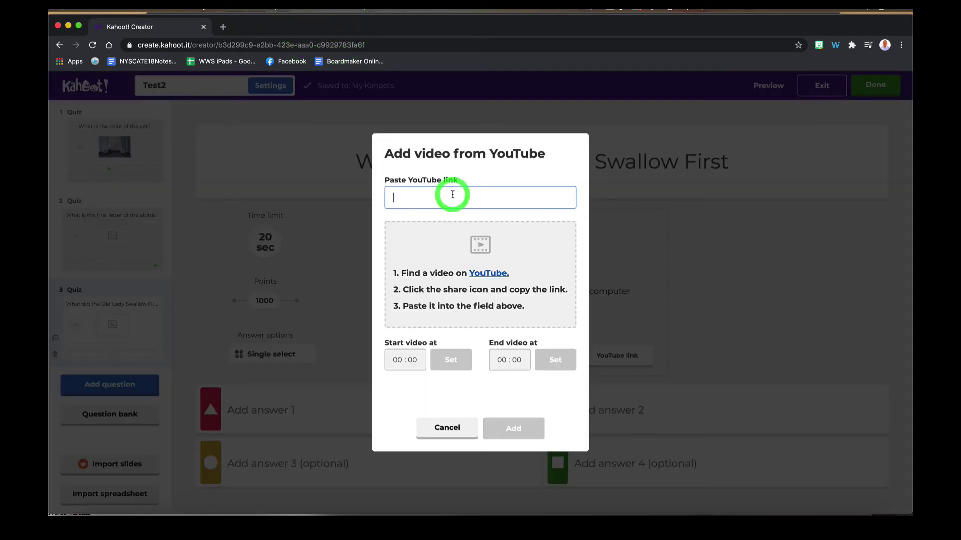
key(super+v)
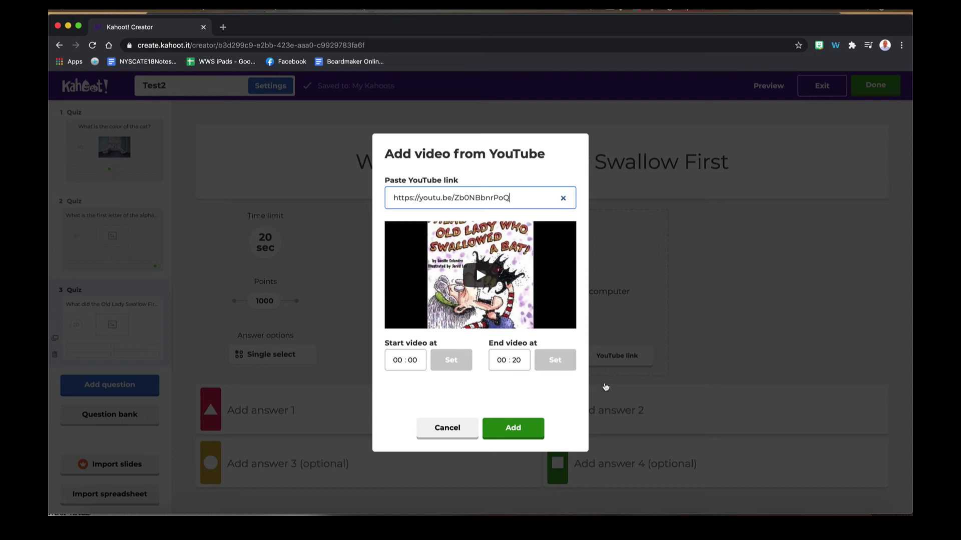
click(530, 425)
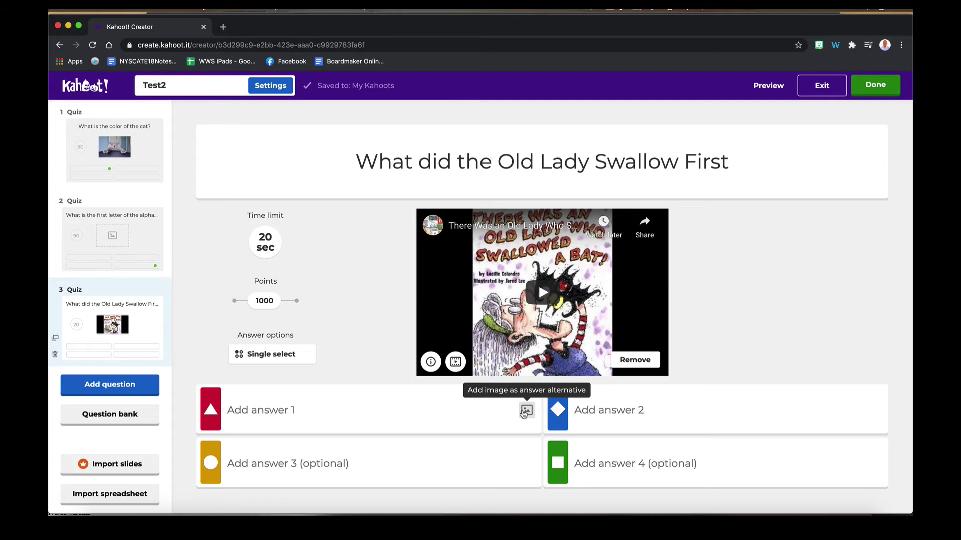
Upload the Corn picture from the computer as answer 1
click(525, 411)
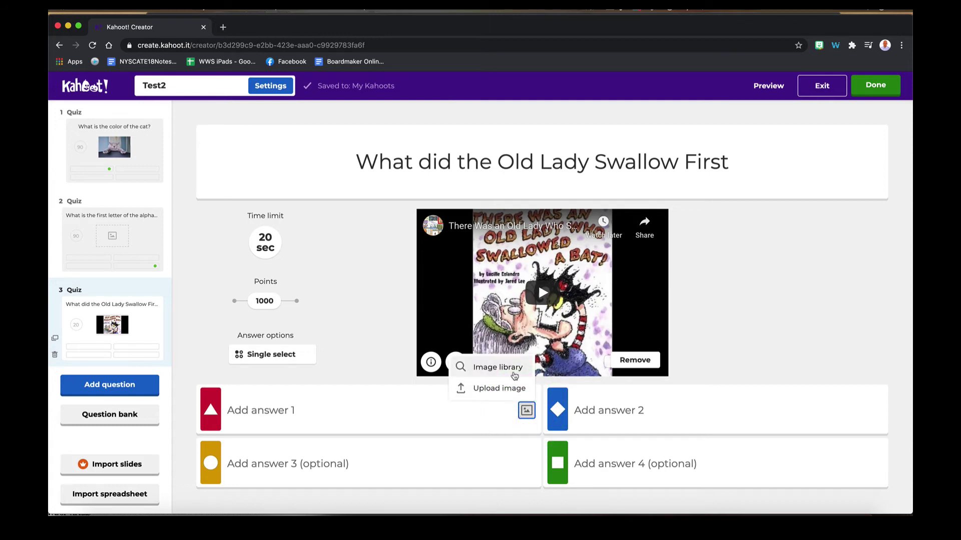
click(509, 389)
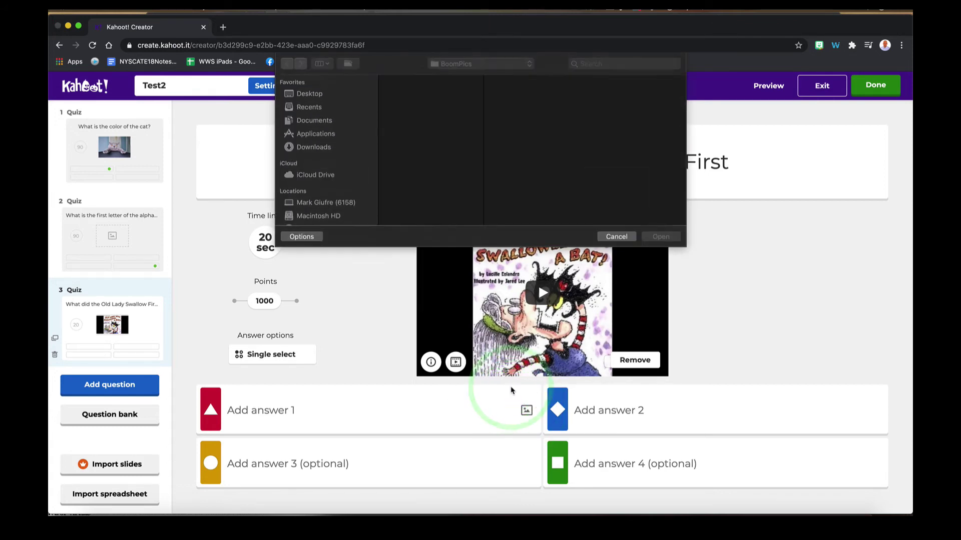
click(442, 176)
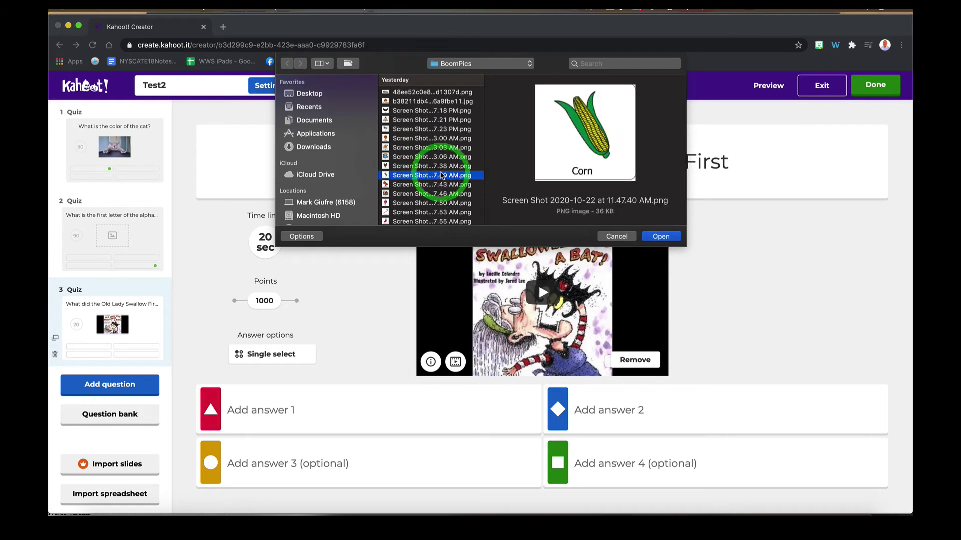
click(647, 239)
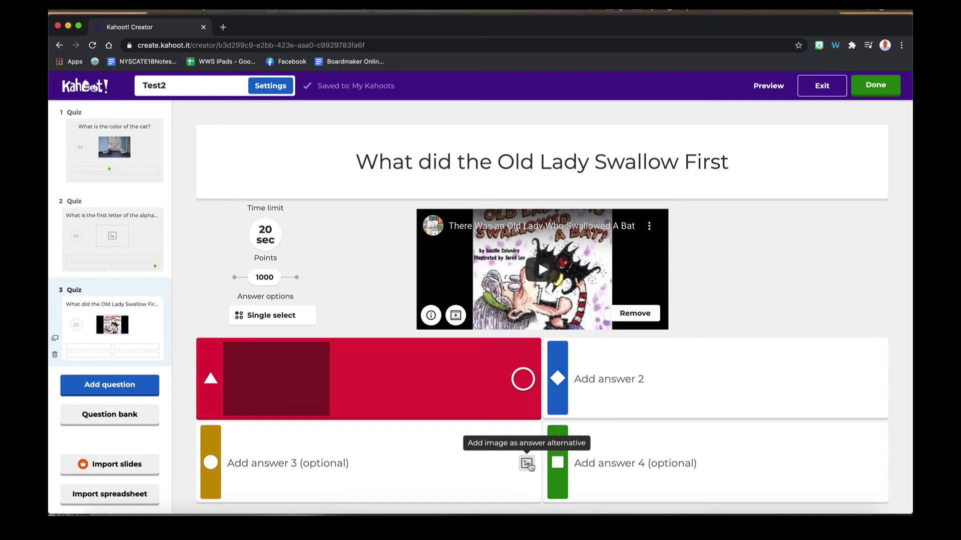
Upload the ball picture as answer 3
click(526, 464)
click(521, 447)
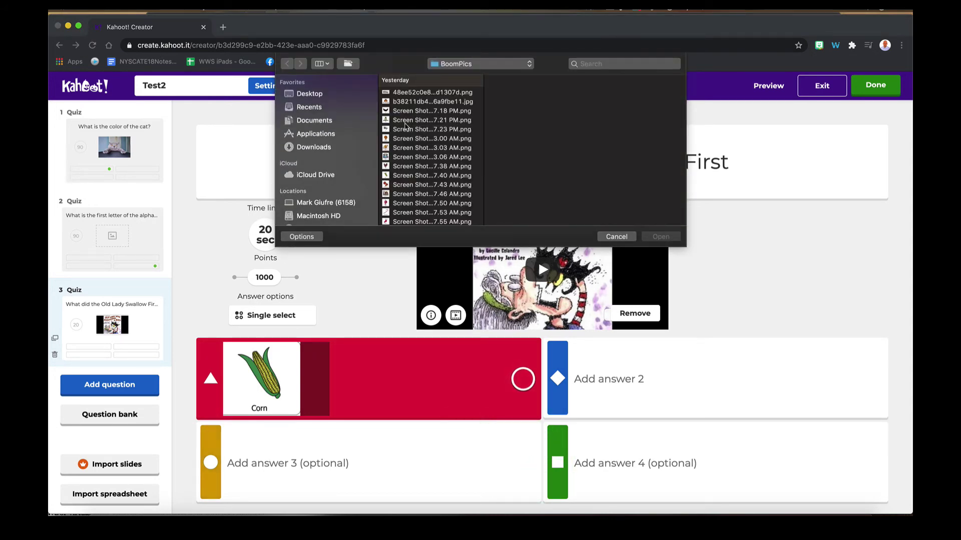
click(408, 194)
click(408, 148)
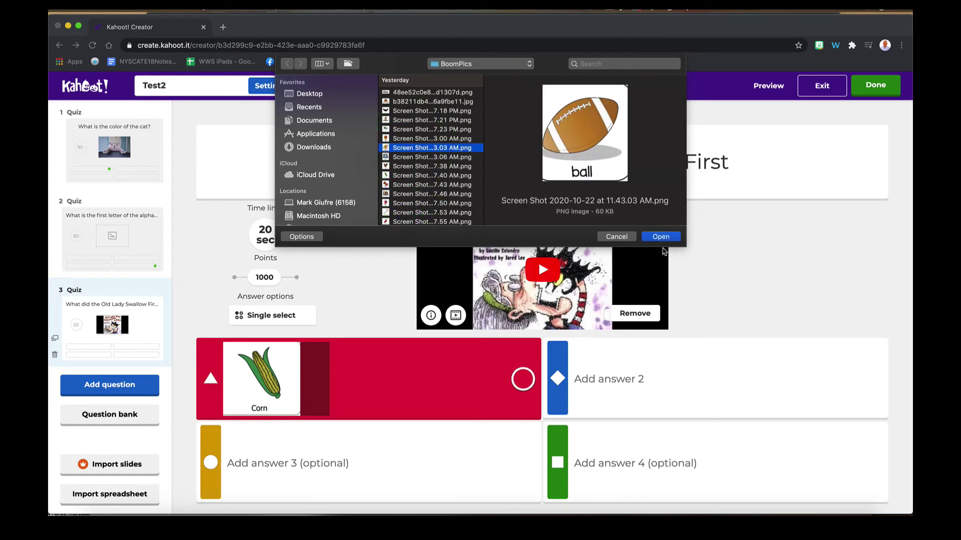
click(661, 237)
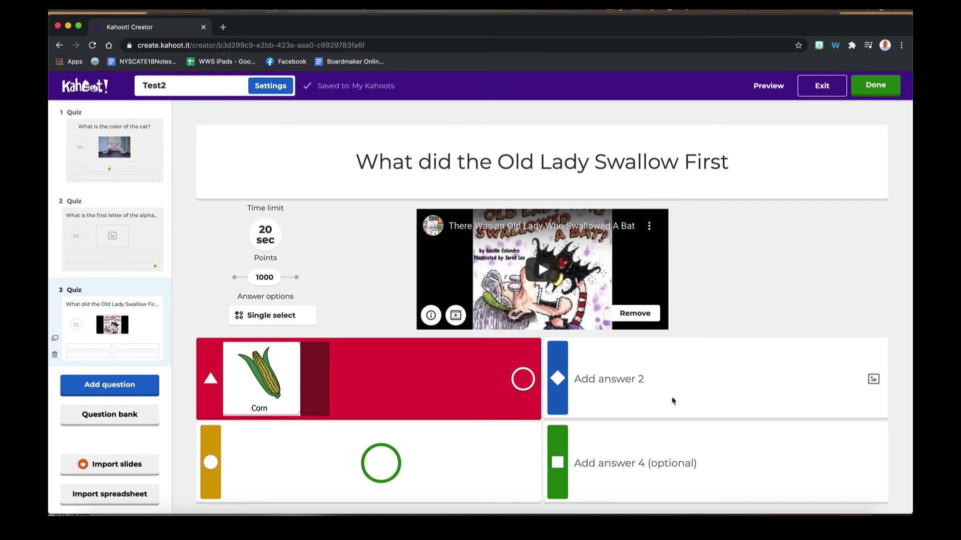
Upload the Bat picture as answer 2
click(874, 384)
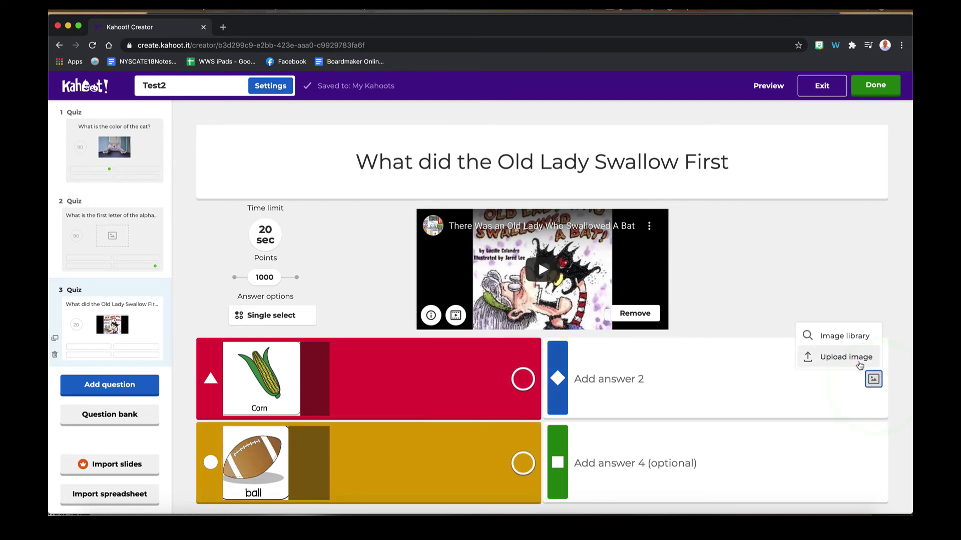
click(857, 358)
click(432, 110)
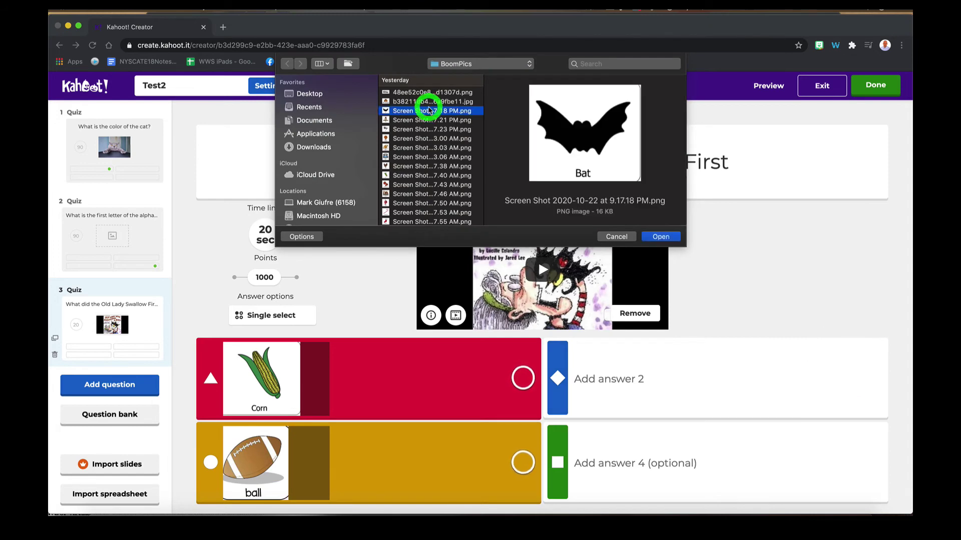
click(653, 237)
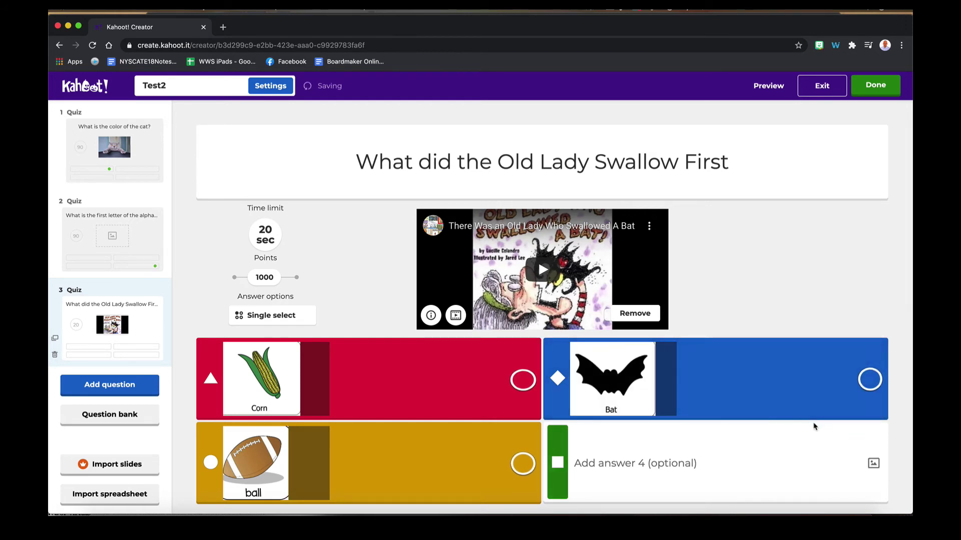
Mark Bat as the correct answer and upload the Cat picture as answer 4
click(870, 379)
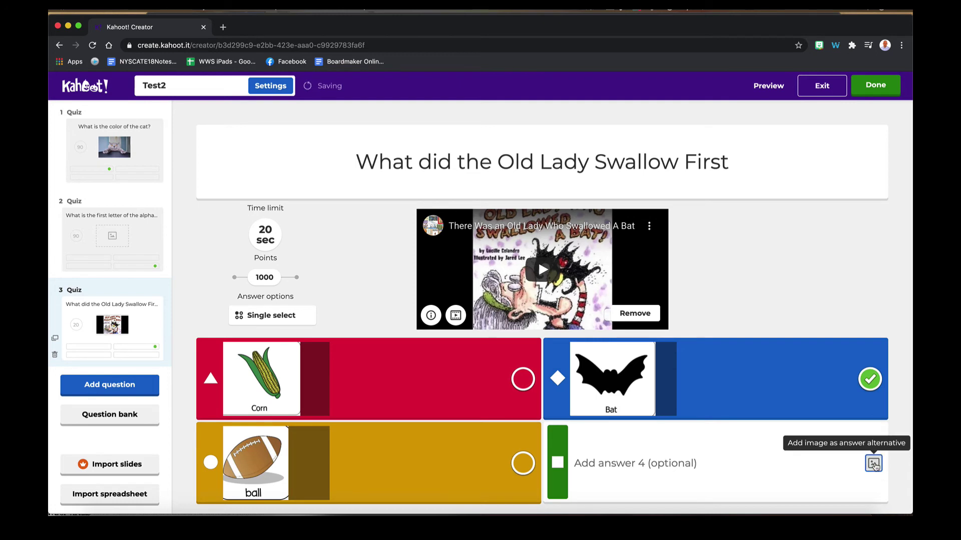
click(873, 463)
click(860, 442)
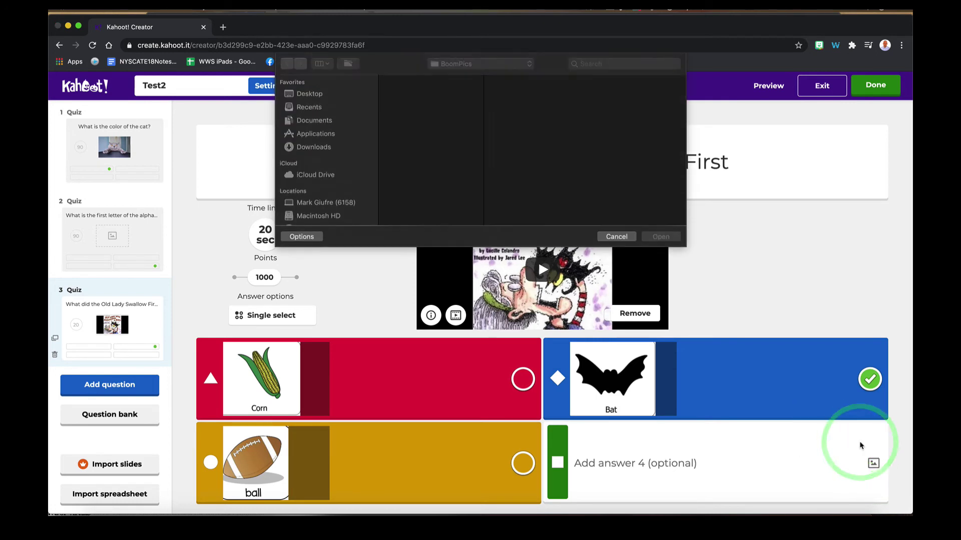
click(431, 129)
click(665, 235)
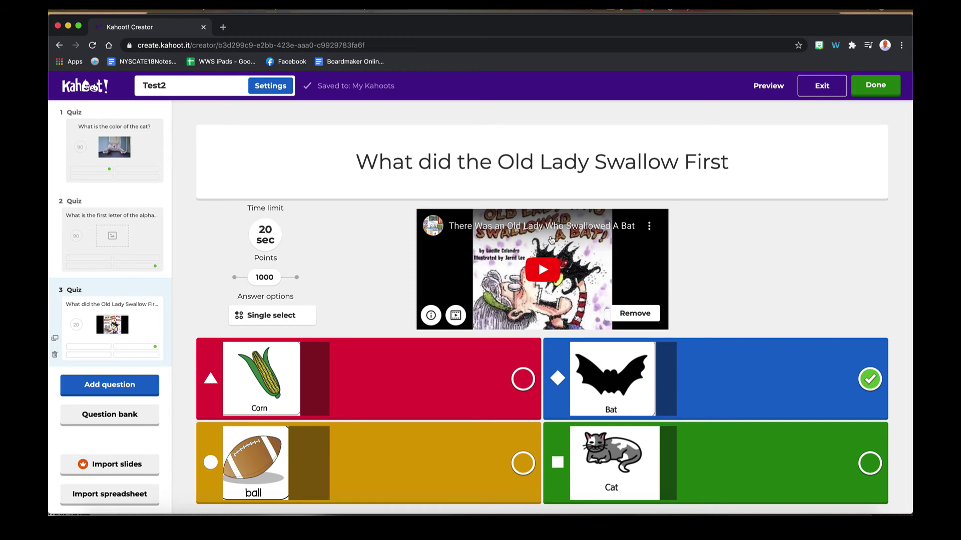
mouse_move(408, 393)
Mark Test2 done and dismiss the 'Yay! The kahoot is ready' message to reach My Kahoots
click(869, 85)
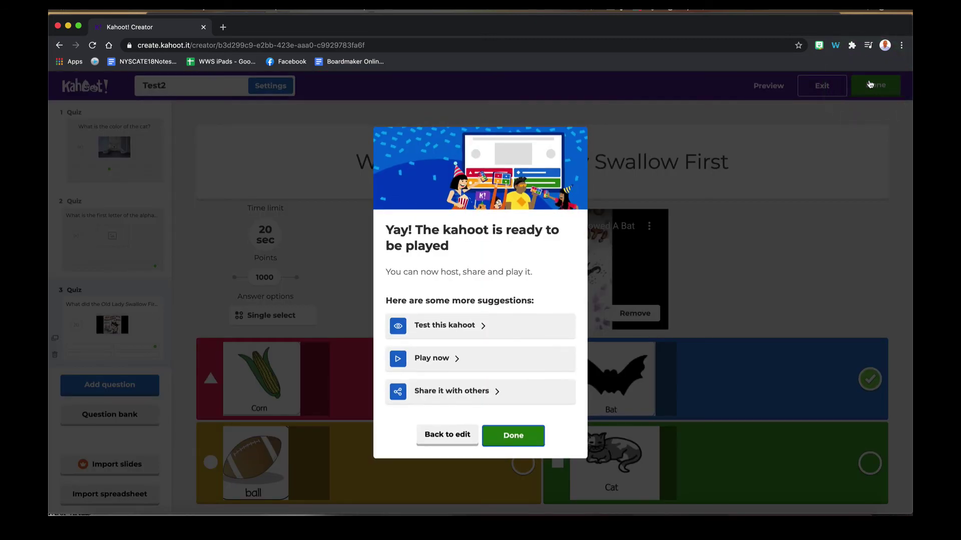
click(525, 429)
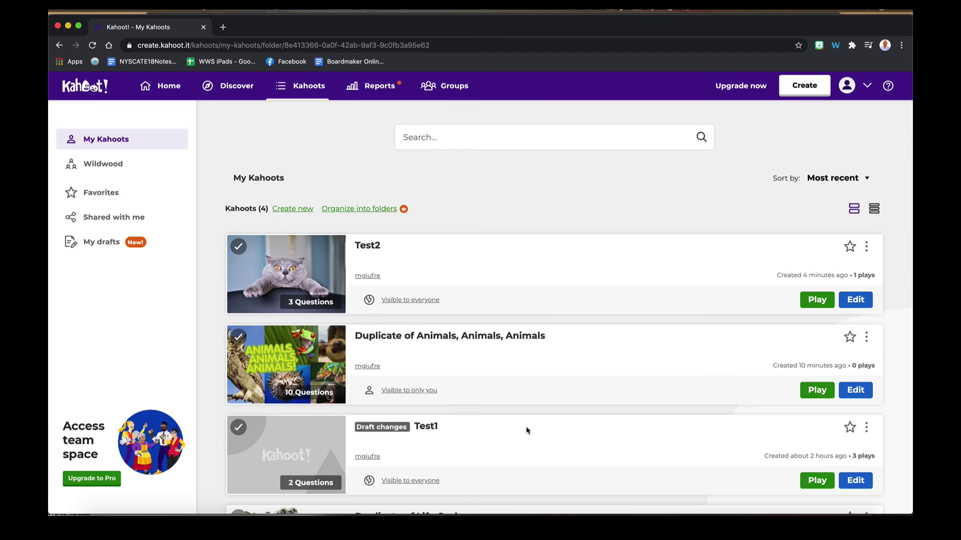
Assign Test2 as a challenge due Mon 26 Oct 12:00 PM with the nickname generator on
click(812, 298)
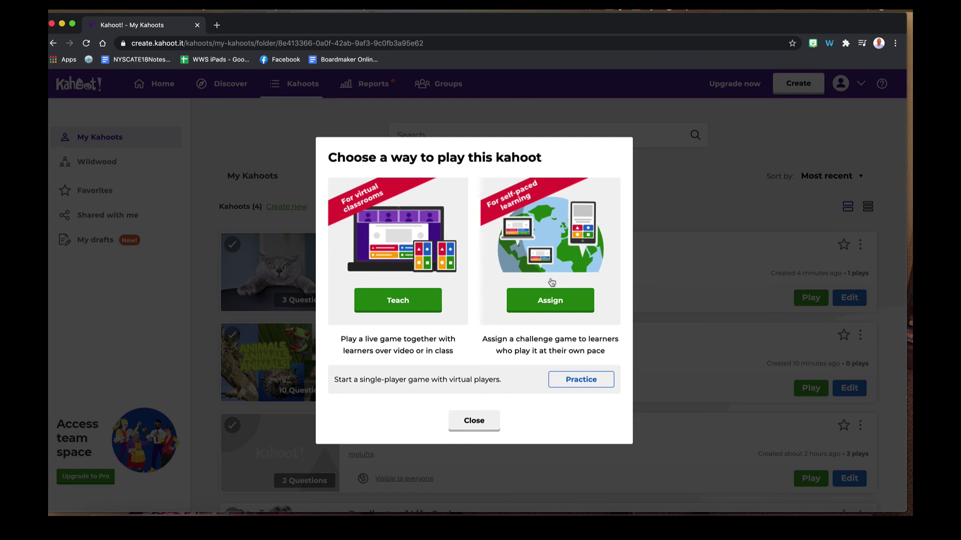
click(548, 300)
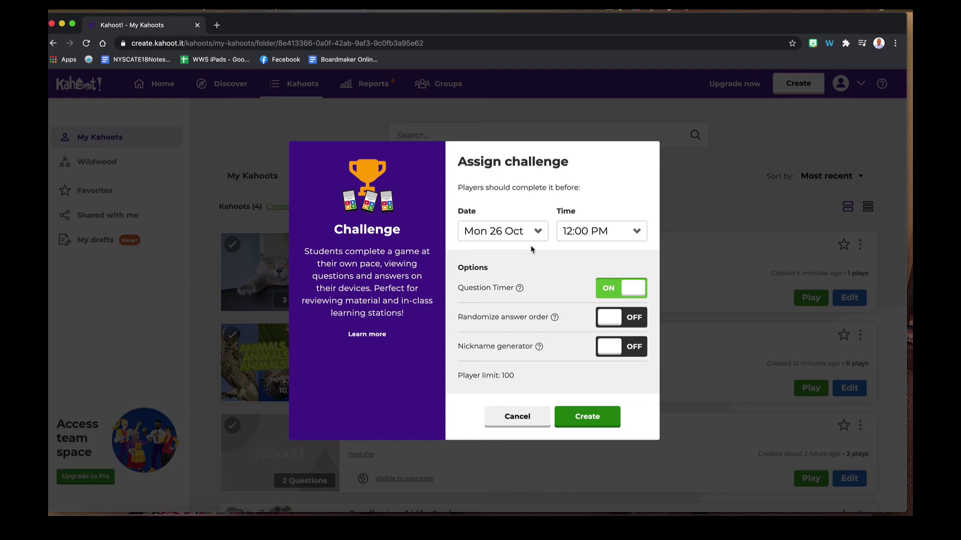
click(611, 350)
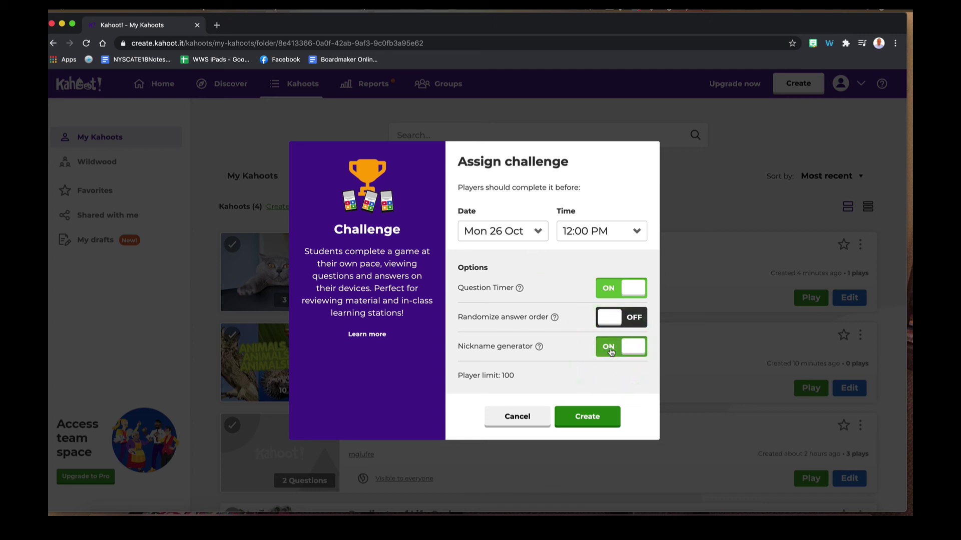
Create the Test2 challenge ending Oct 26, 12:00 pm, then go back to My Kahoots
click(590, 417)
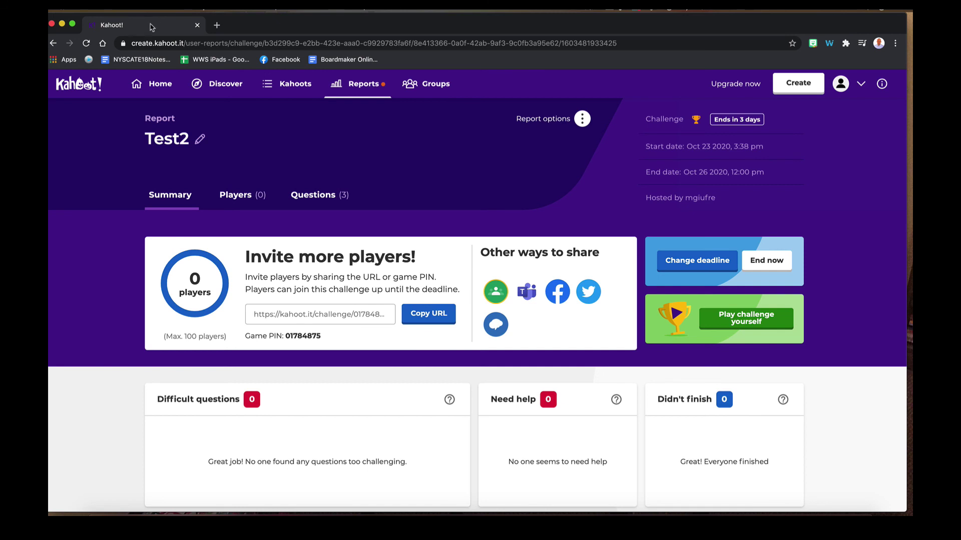
click(56, 43)
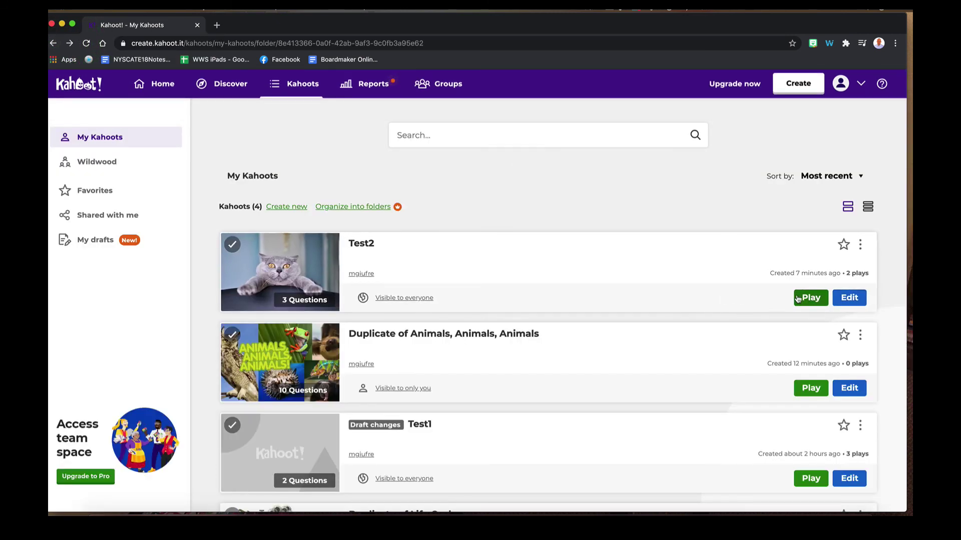
Host Test2 as a live Teach game and review the Classic and Team mode options
click(798, 297)
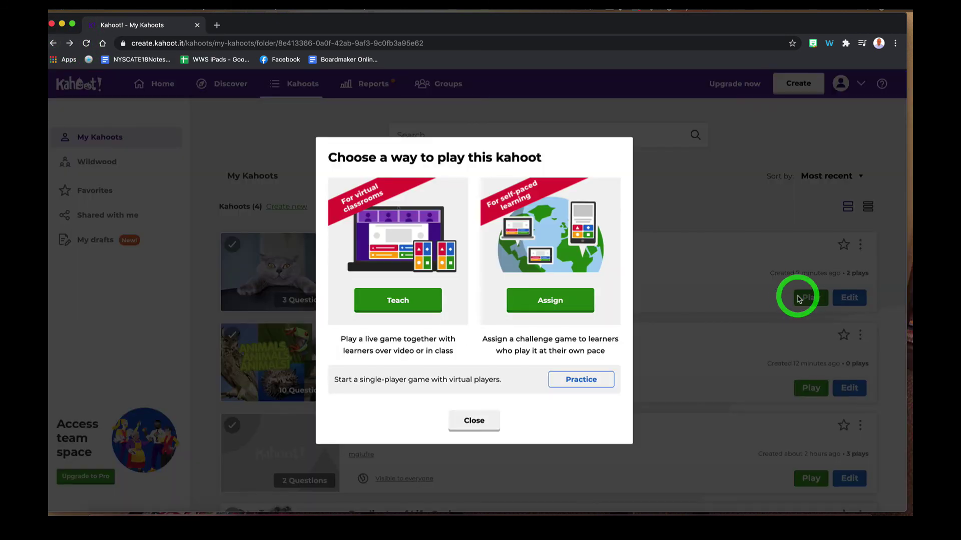
click(377, 301)
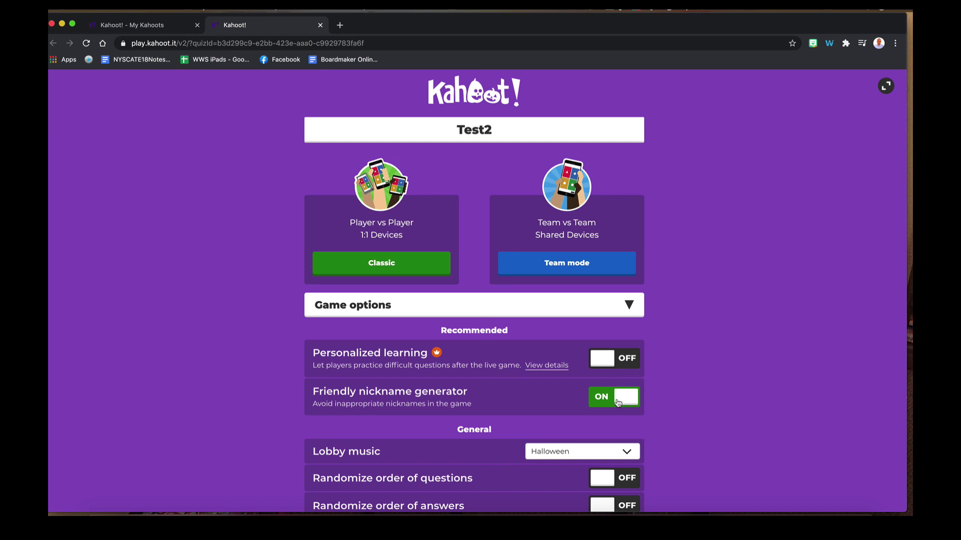
scroll(618, 403, down, 3)
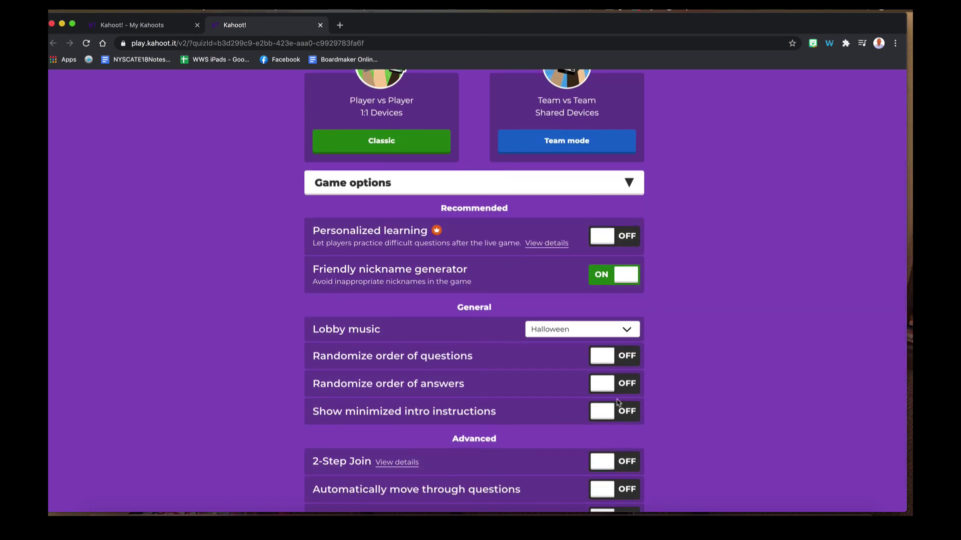
scroll(618, 403, up, 3)
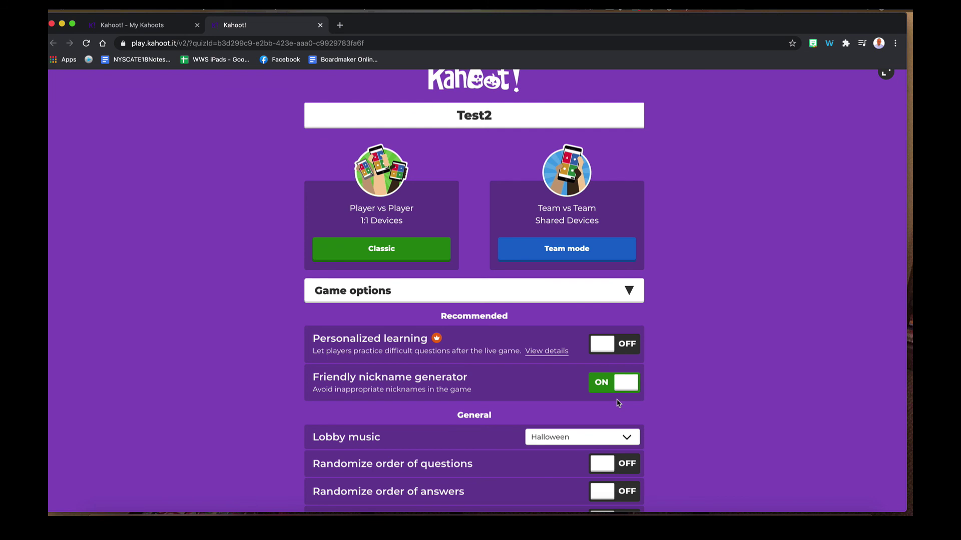
Close the play.kahoot.it live game tab to return to My Kahoots
key(super+w)
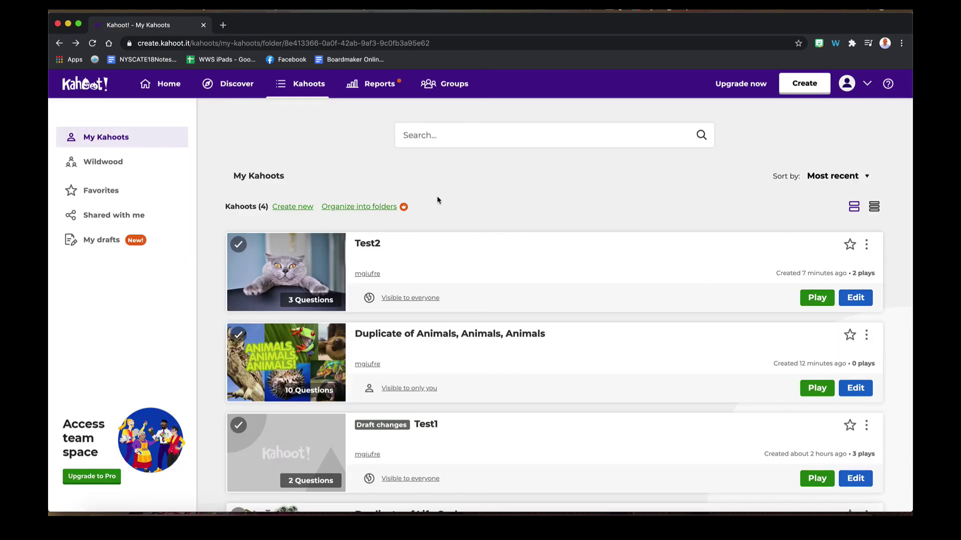